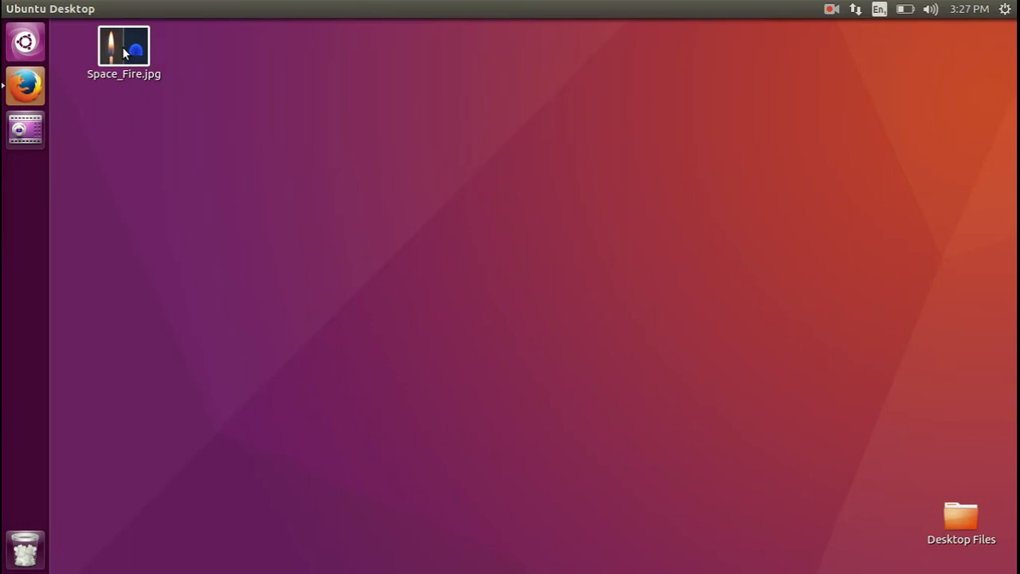
# View Space_Fire.jpg from the desktop, then close it and clear the file selection.
pyautogui.doubleClick(123, 53)
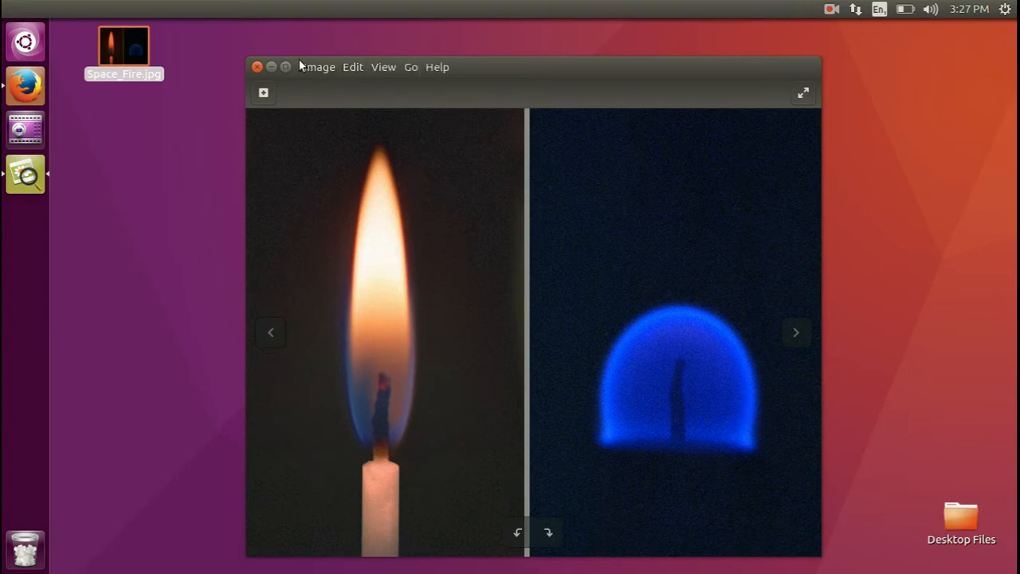
pyautogui.moveTo(417, 66)
pyautogui.moveTo(456, 69)
pyautogui.mouseDown()
pyautogui.moveTo(435, 61)
pyautogui.moveTo(448, 51)
pyautogui.mouseUp()
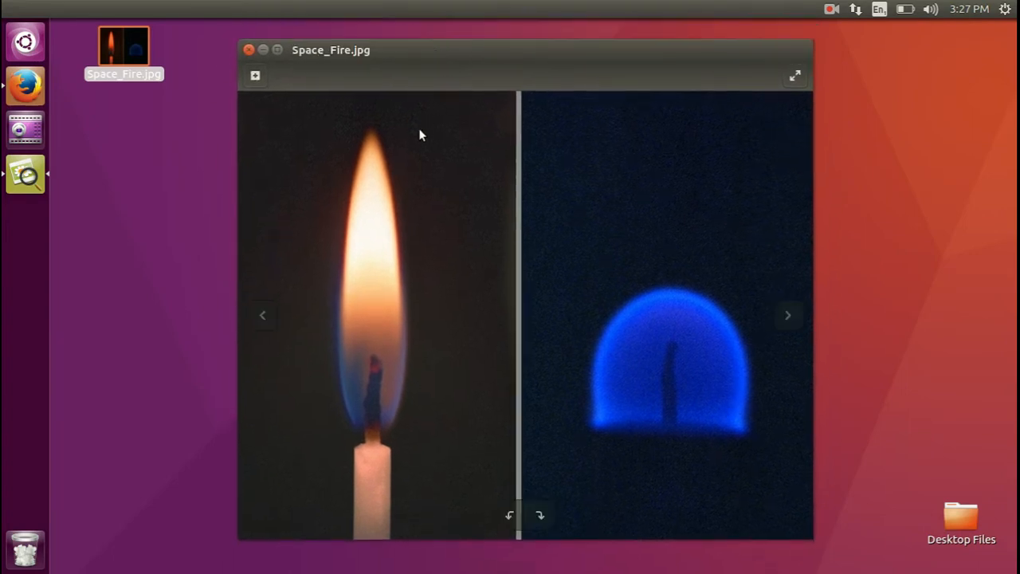
pyautogui.click(249, 51)
pyautogui.click(291, 169)
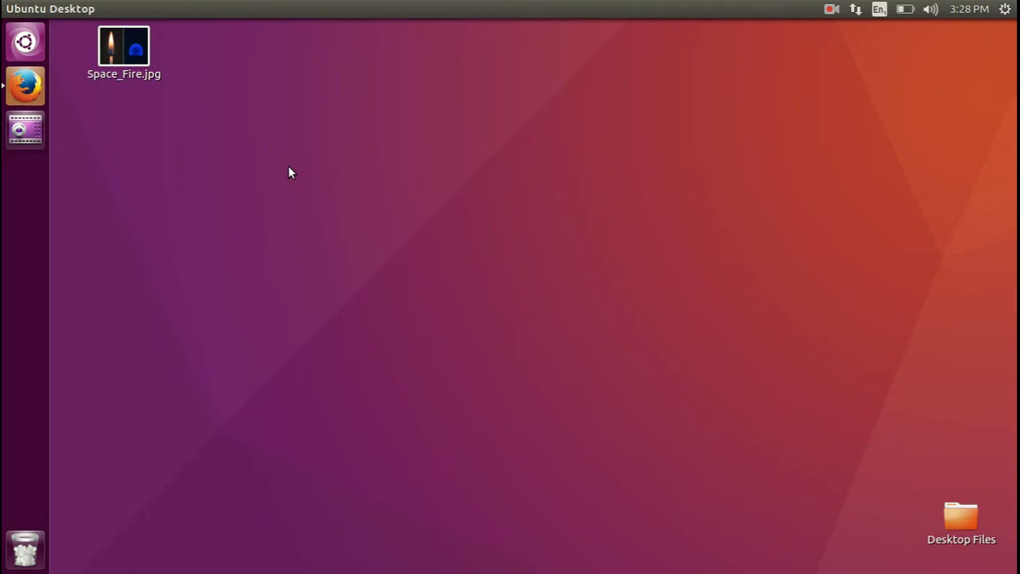
pyautogui.click(22, 94)
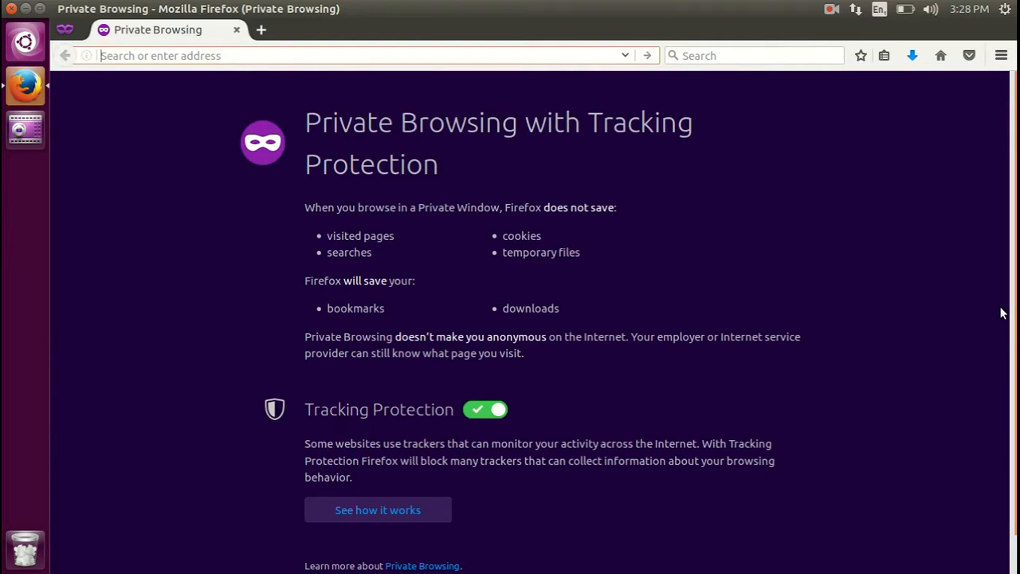
pyautogui.write('www.')
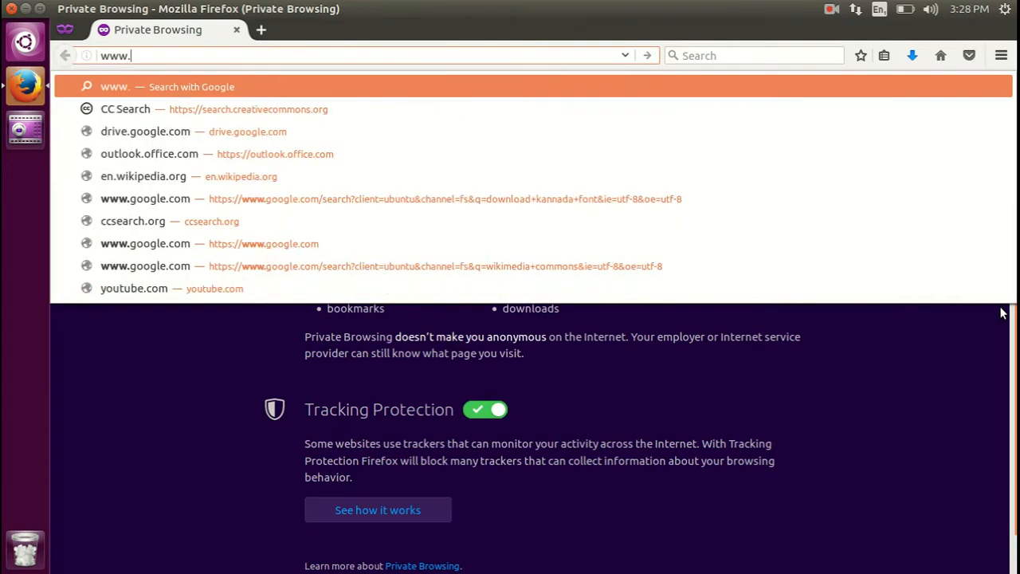
pyautogui.write('gmail.com')
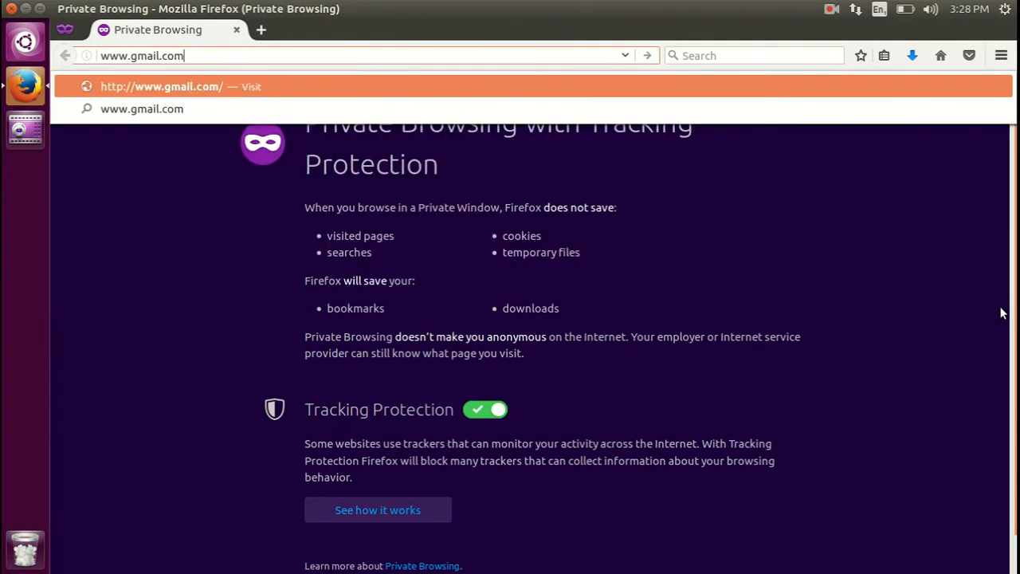
pyautogui.press('Return')
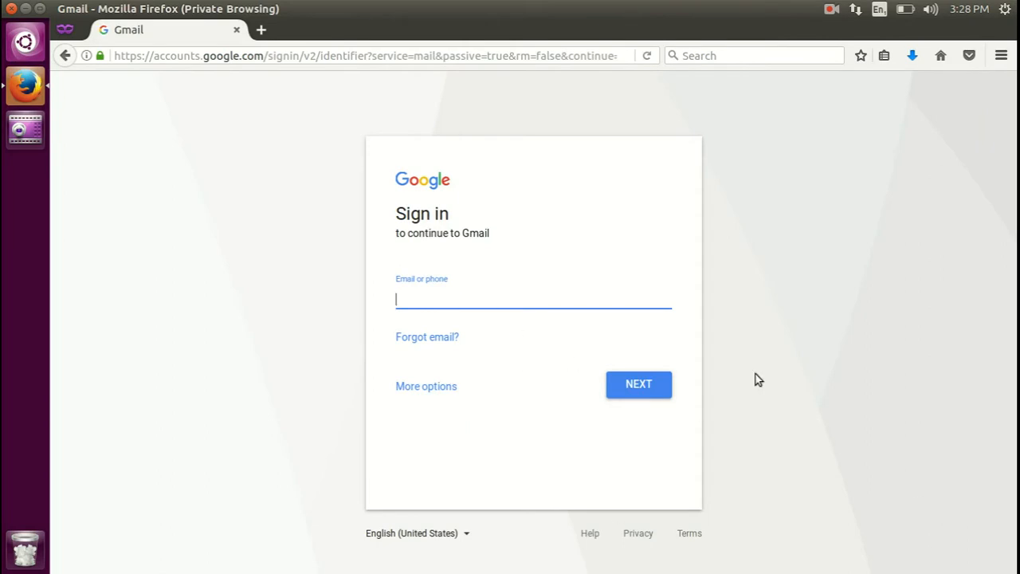
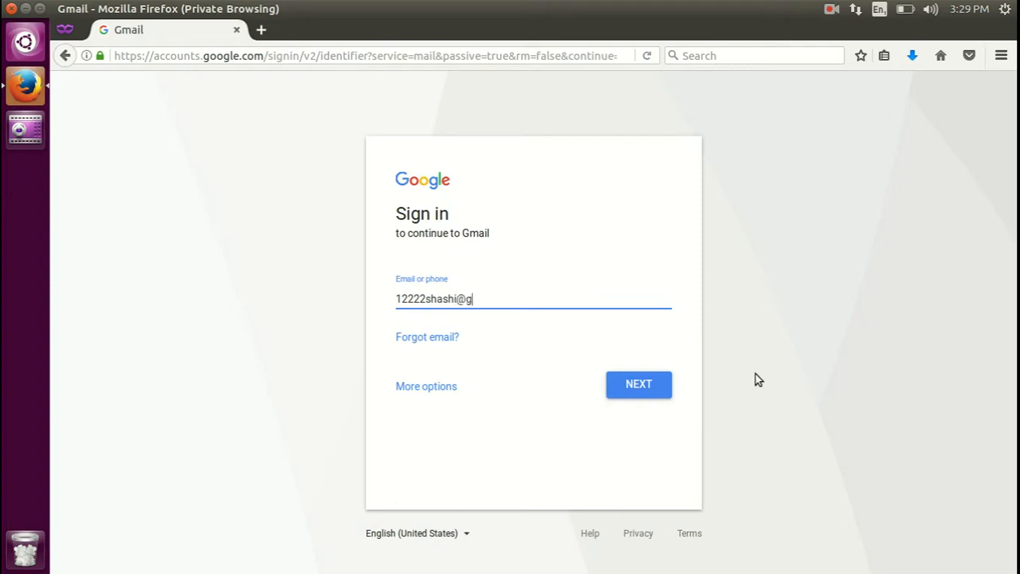
# Sign in to Gmail with the account's e-mail address and password.
pyautogui.press('Tab')
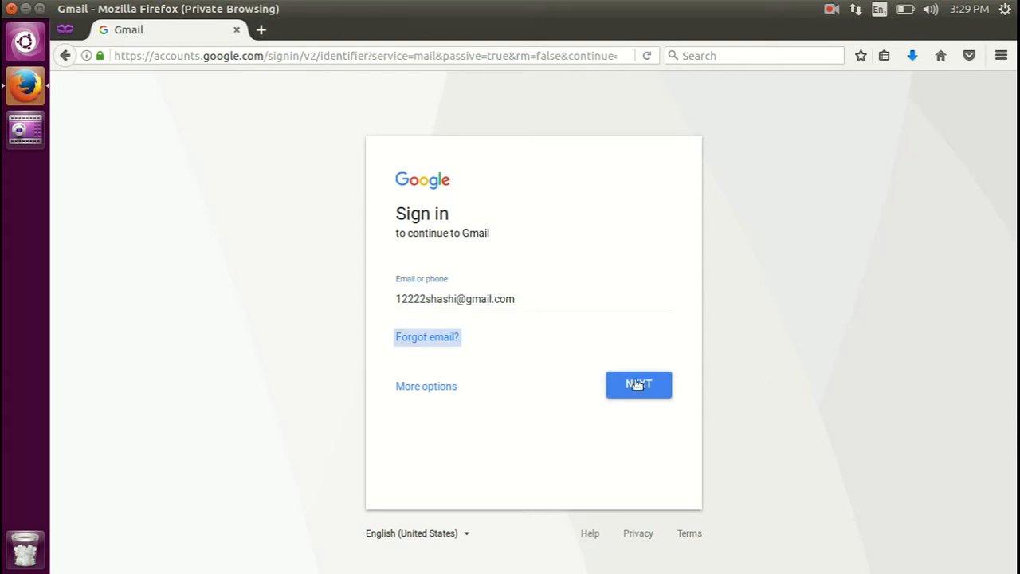
pyautogui.click(637, 385)
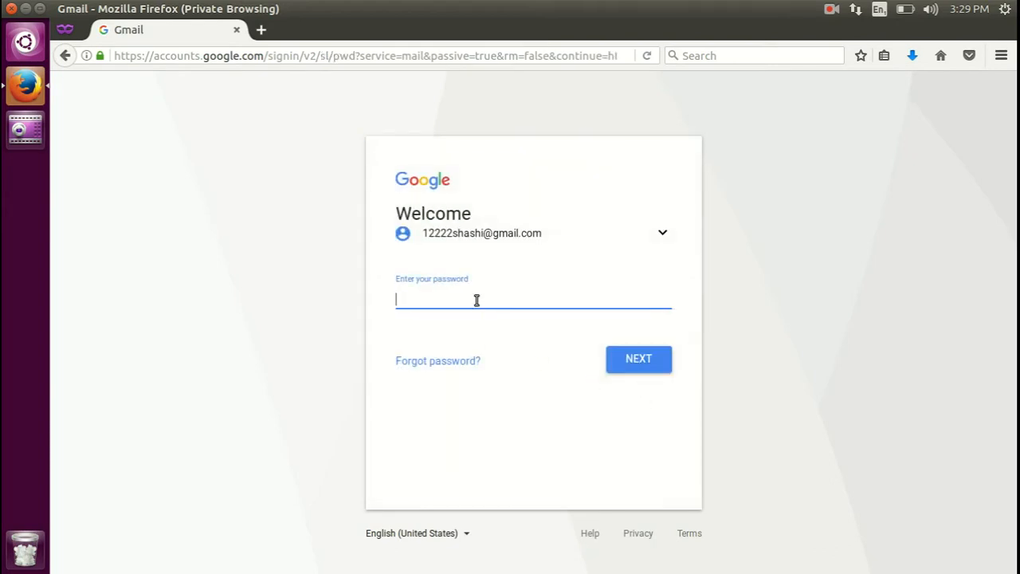
pyautogui.write('•••••••••')
pyautogui.click(648, 360)
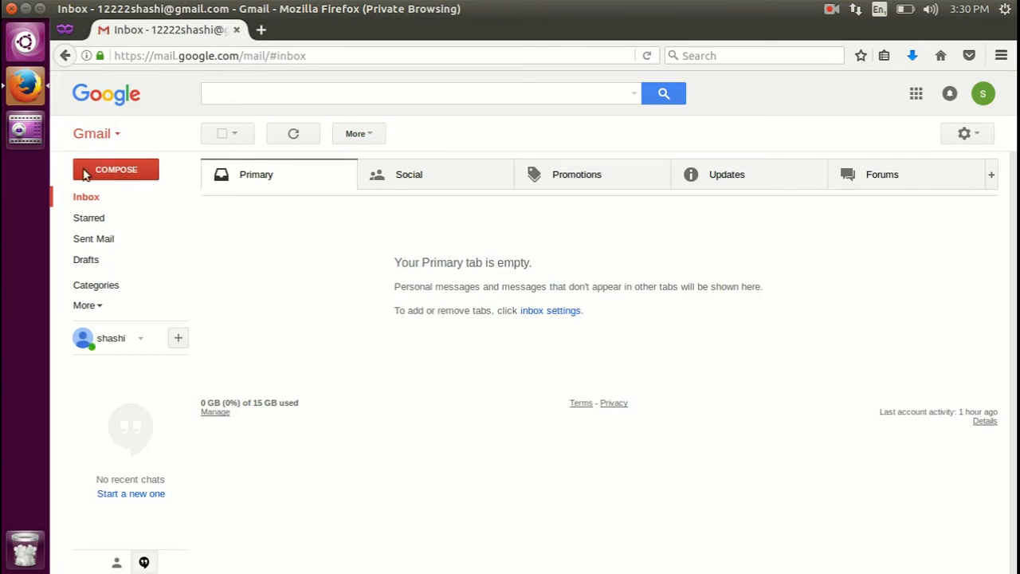
# Start a new message in full-screen compose and dismiss the full-screen tip.
pyautogui.click(124, 176)
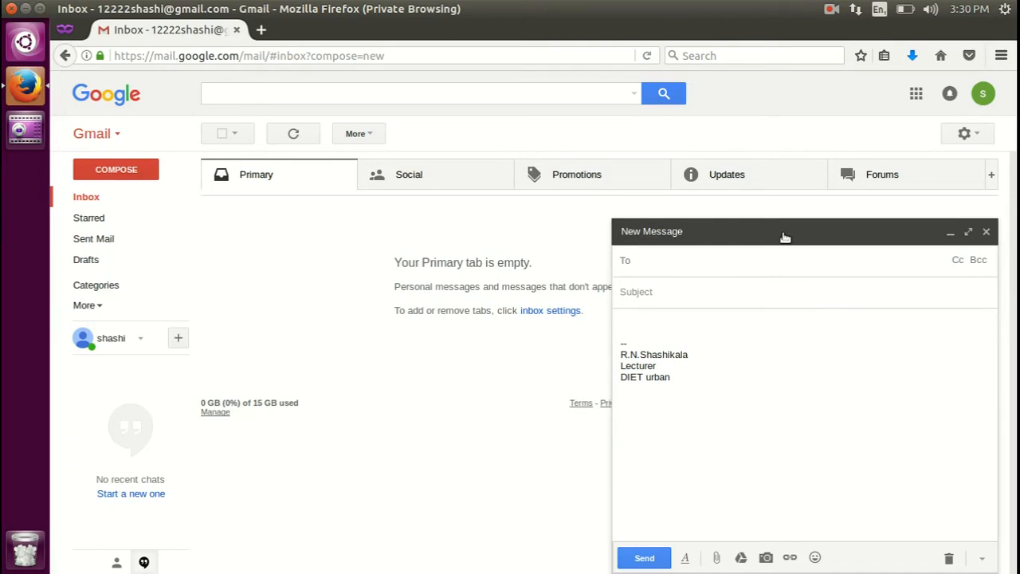
pyautogui.click(968, 234)
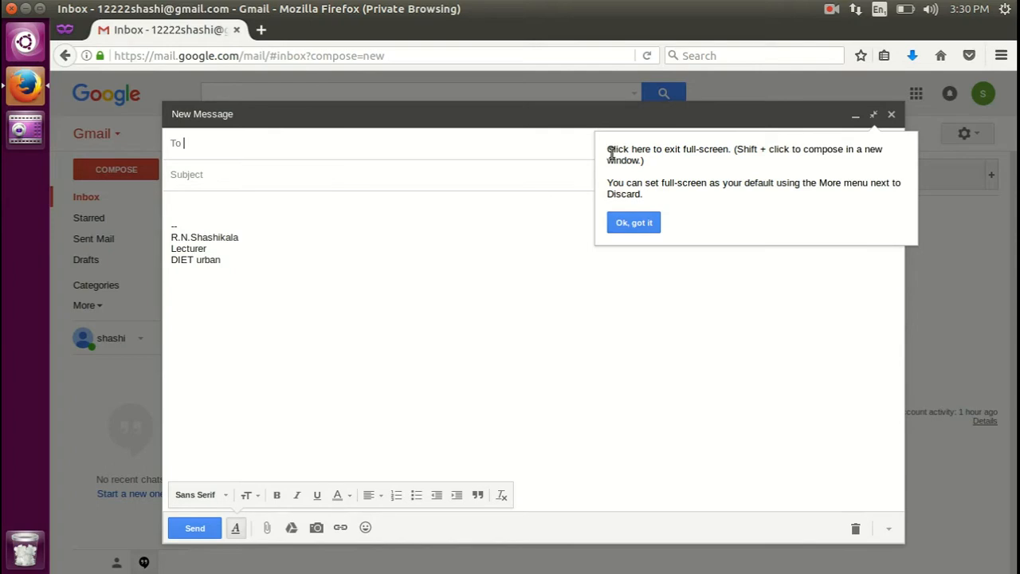
pyautogui.click(633, 223)
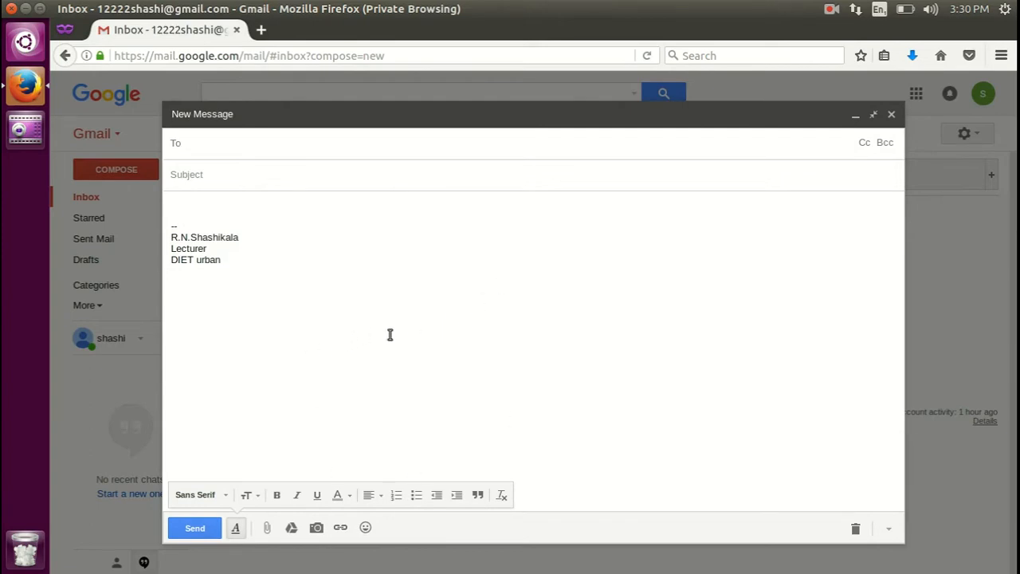
# Replace the signature with 'Hi,' and 'Please find the picture attached to this email'.
pyautogui.moveTo(250, 289); pyautogui.dragTo(133, 206)
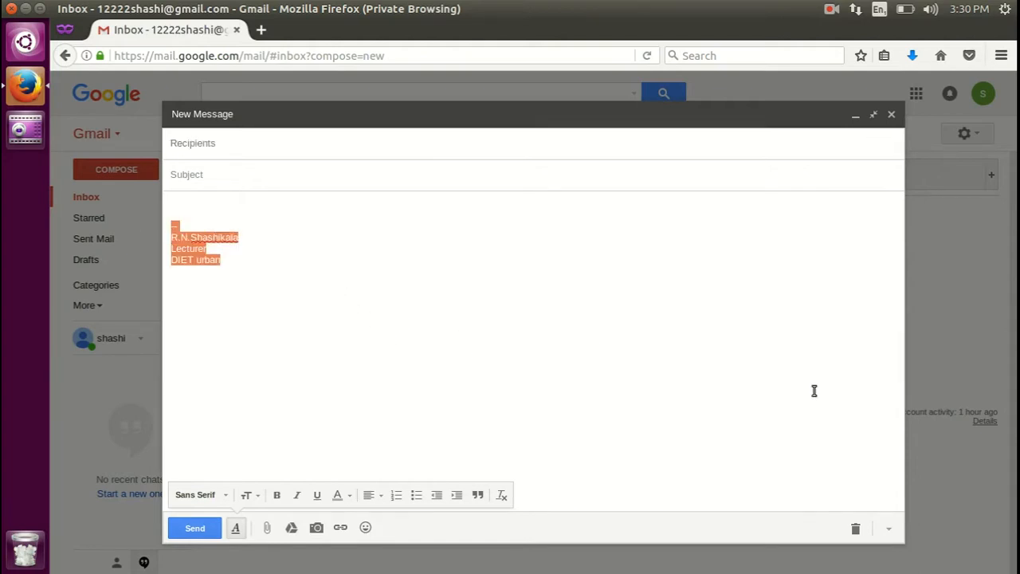
pyautogui.press('BackSpace')
pyautogui.write('Hi')
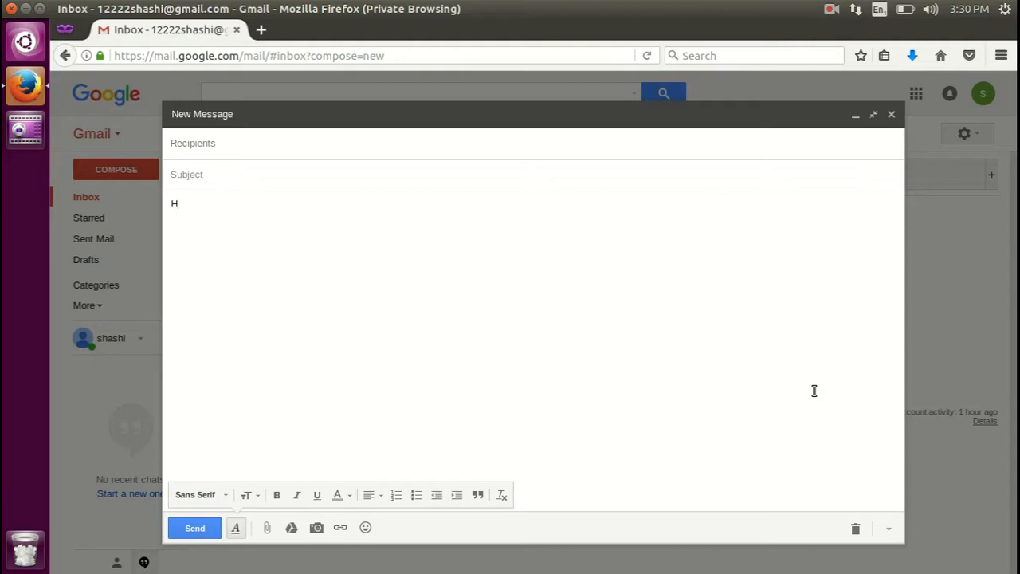
pyautogui.write(',')
pyautogui.press('Return')
pyautogui.write('Olease')
pyautogui.press('BackSpace')
pyautogui.press('BackSpace')
pyautogui.press('BackSpace')
pyautogui.press('BackSpace')
pyautogui.press('BackSpace')
pyautogui.press('BackSpace')
pyautogui.write('Please find the pi')
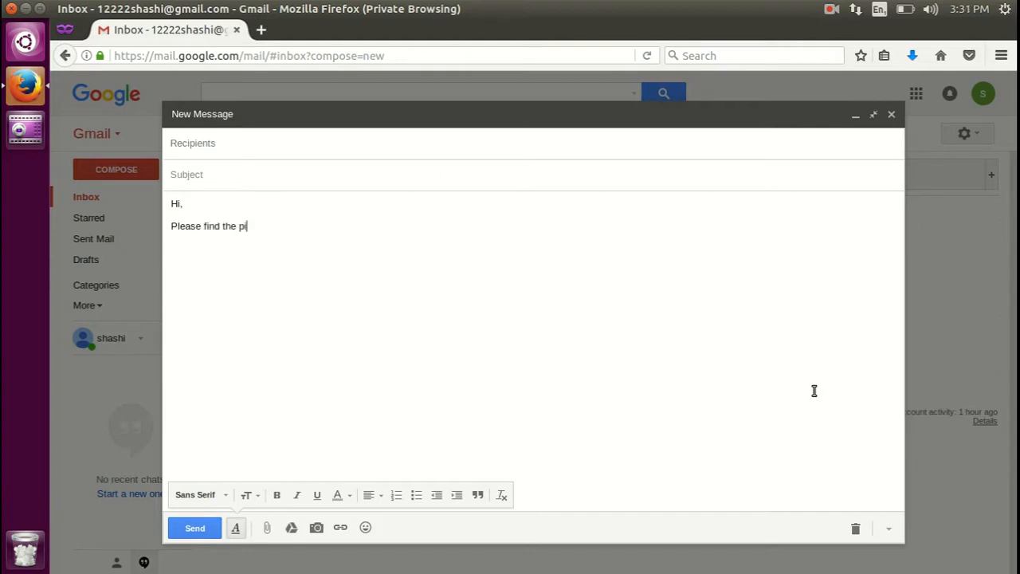
pyautogui.write('cture attached to this email.')
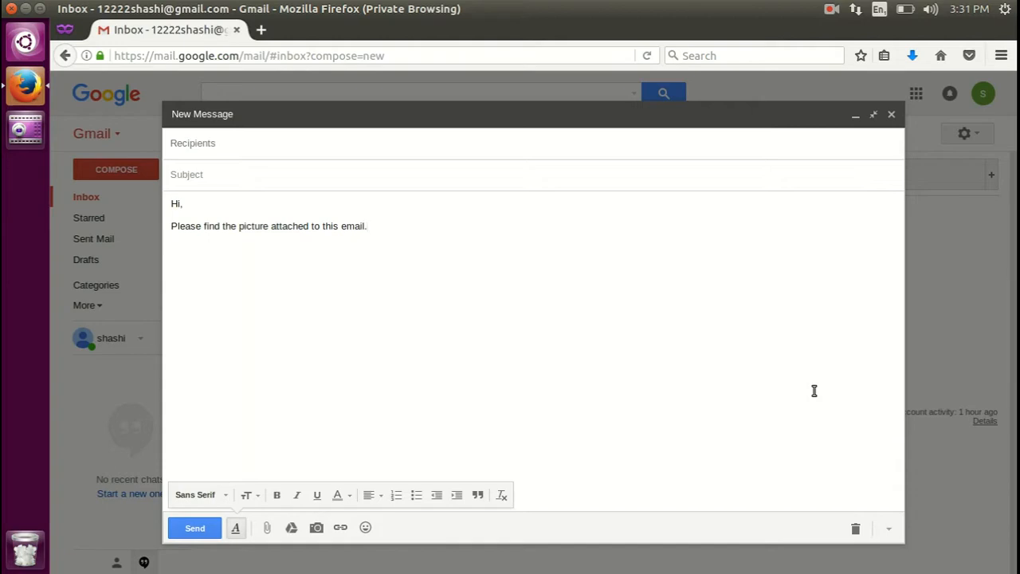
# Add a 'Regards' sign-off with the sender's name on the line below.
pyautogui.write('Regards.')
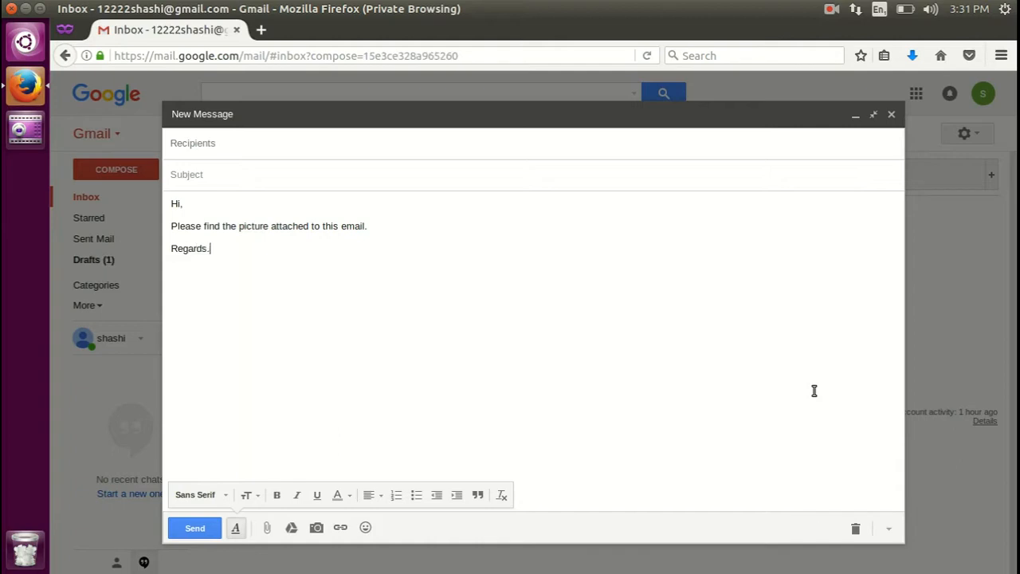
pyautogui.press('BackSpace')
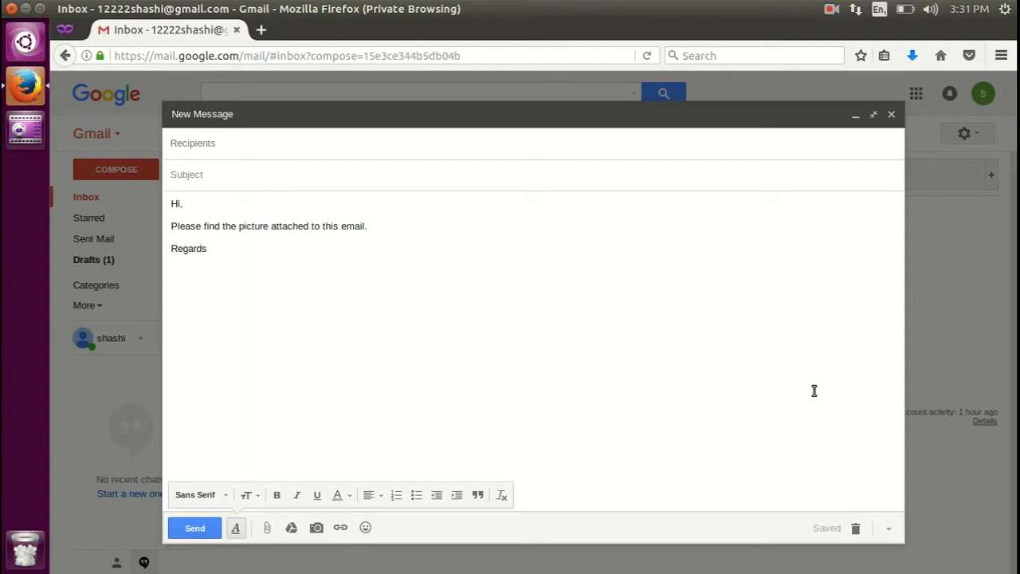
pyautogui.press('Return')
pyautogui.write('Bharath.')
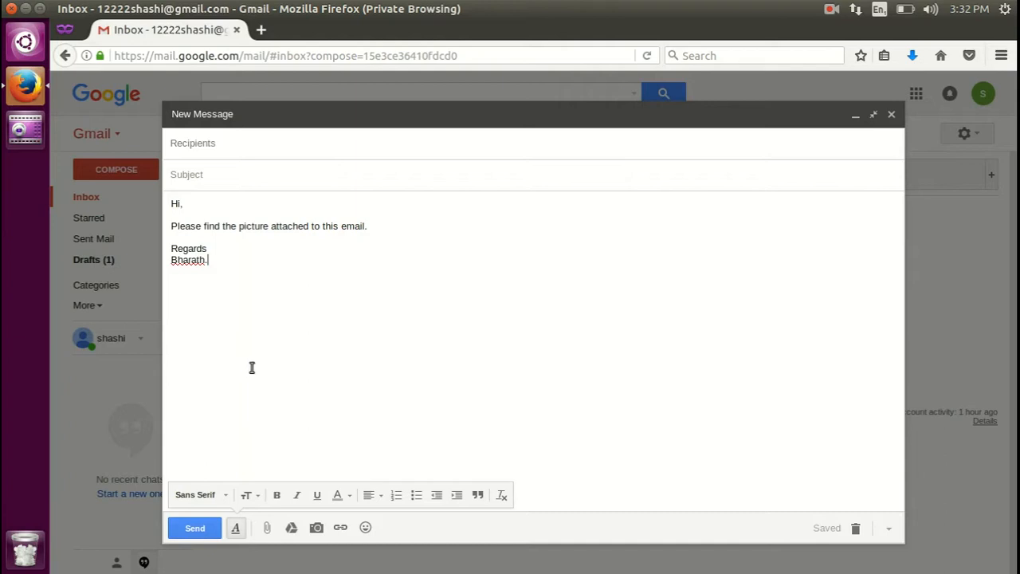
# Attach Space_Fire.jpg from the Desktop folder to the draft.
pyautogui.click(267, 531)
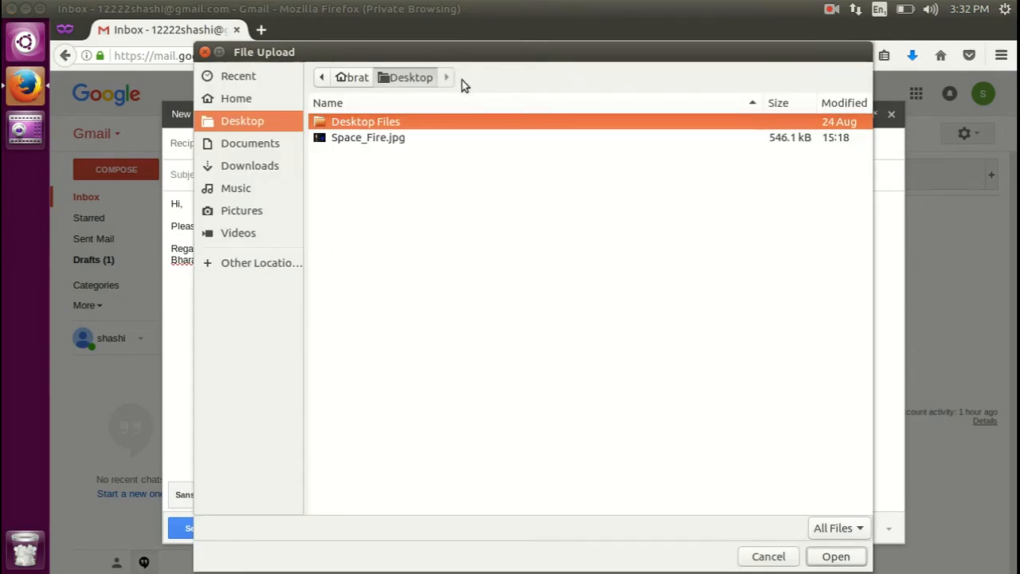
pyautogui.click(346, 140)
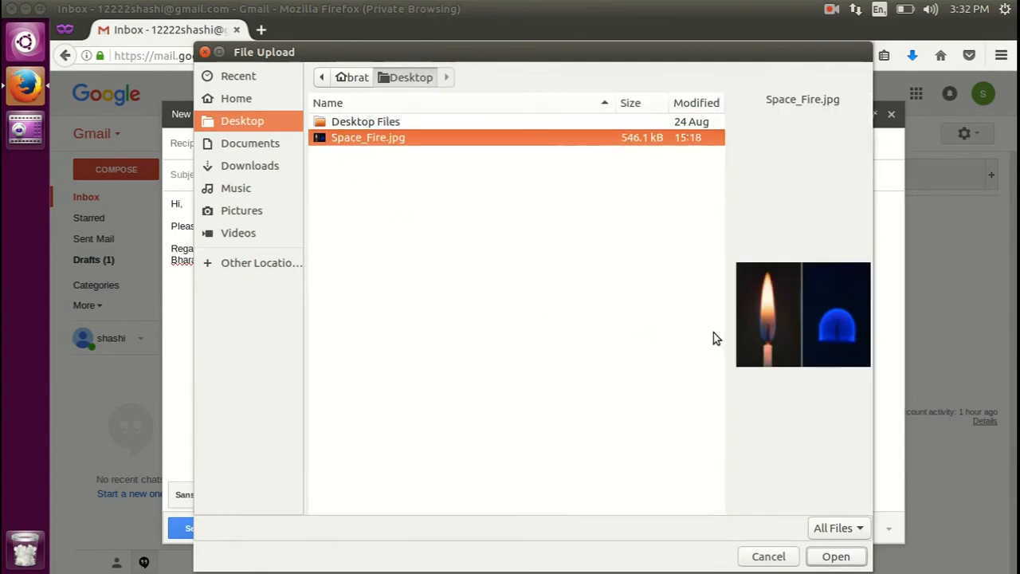
pyautogui.click(837, 556)
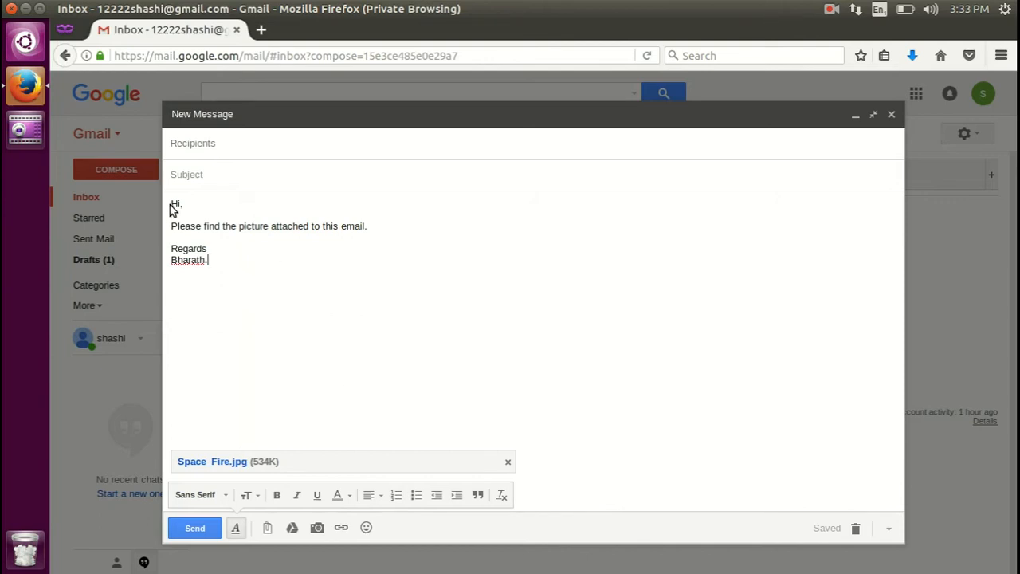
# Select and deselect the whole message body to review the finished text.
pyautogui.moveTo(173, 204); pyautogui.dragTo(234, 271)
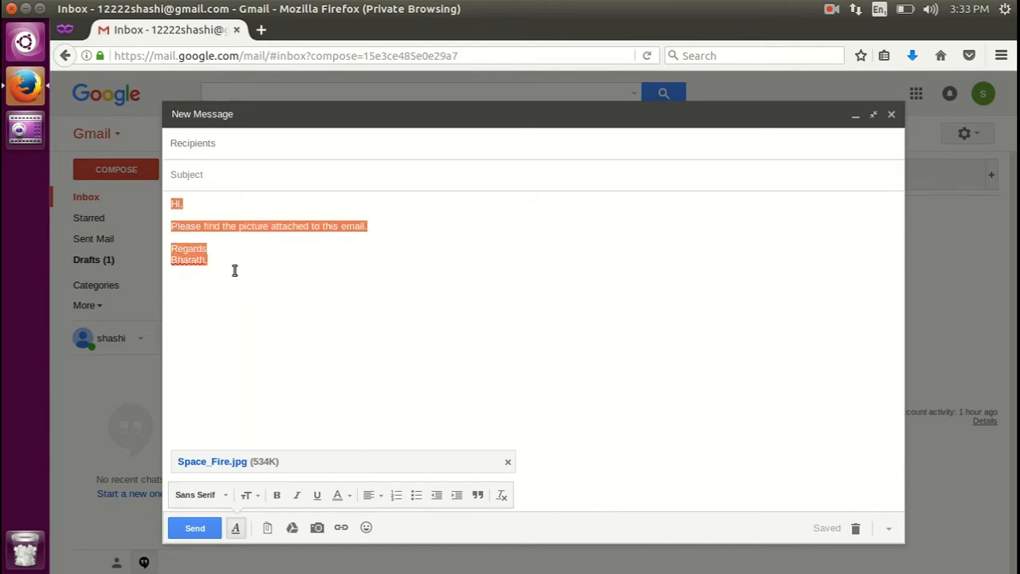
pyautogui.click(234, 271)
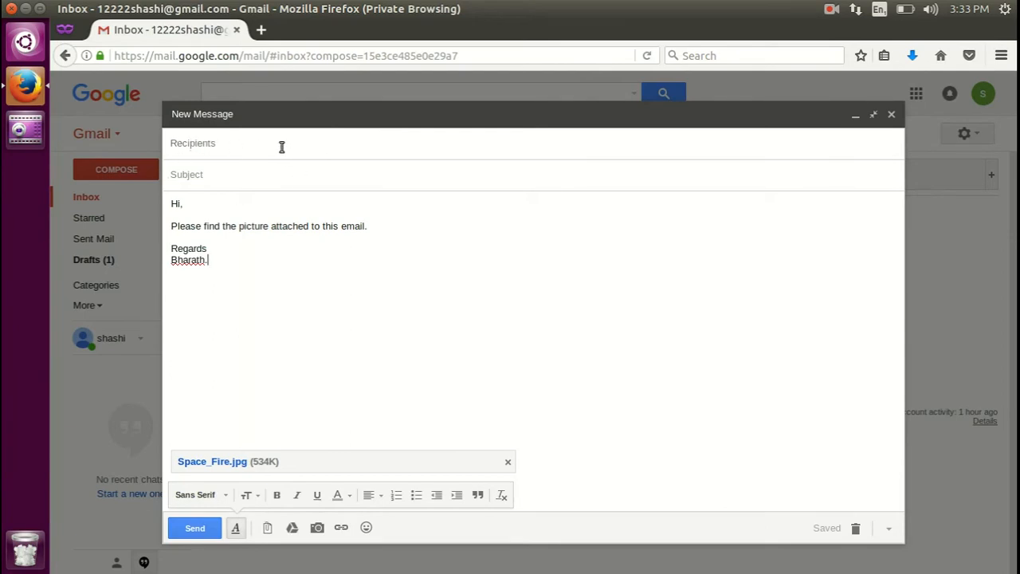
# Enter the main recipient's Yahoo e-mail address in the To field and check it.
pyautogui.click(325, 147)
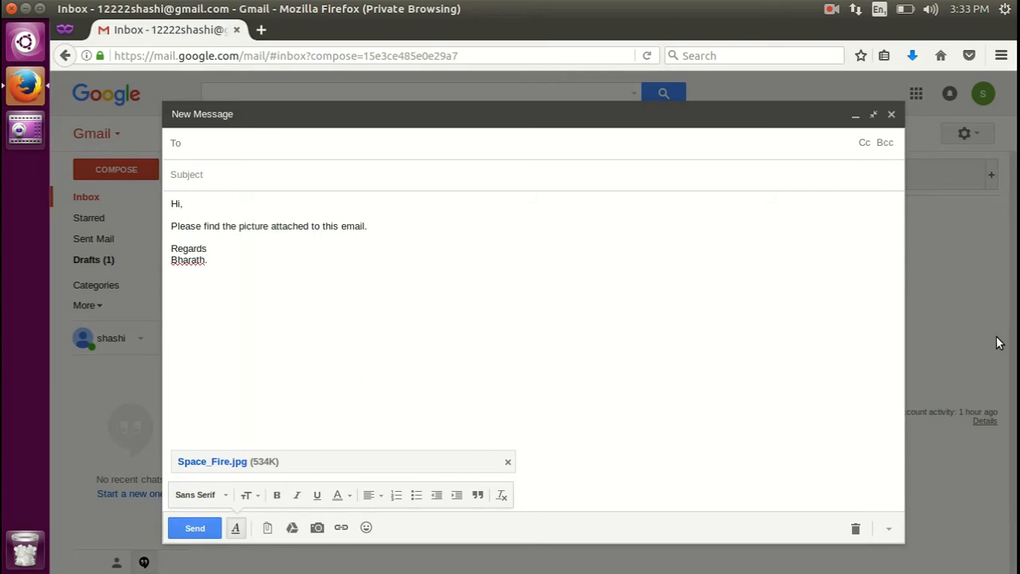
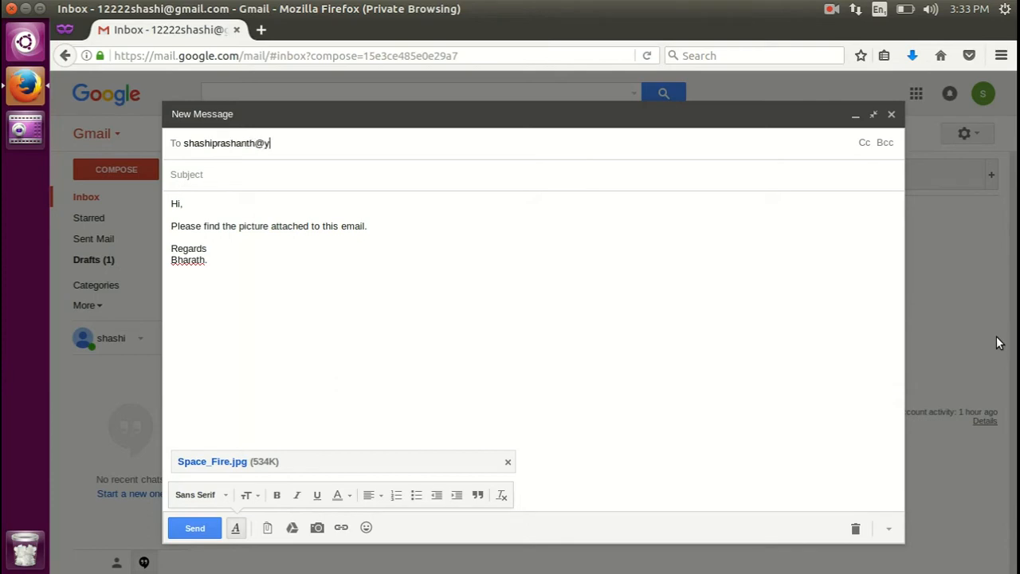
pyautogui.hotkey('ctrl', 'a')
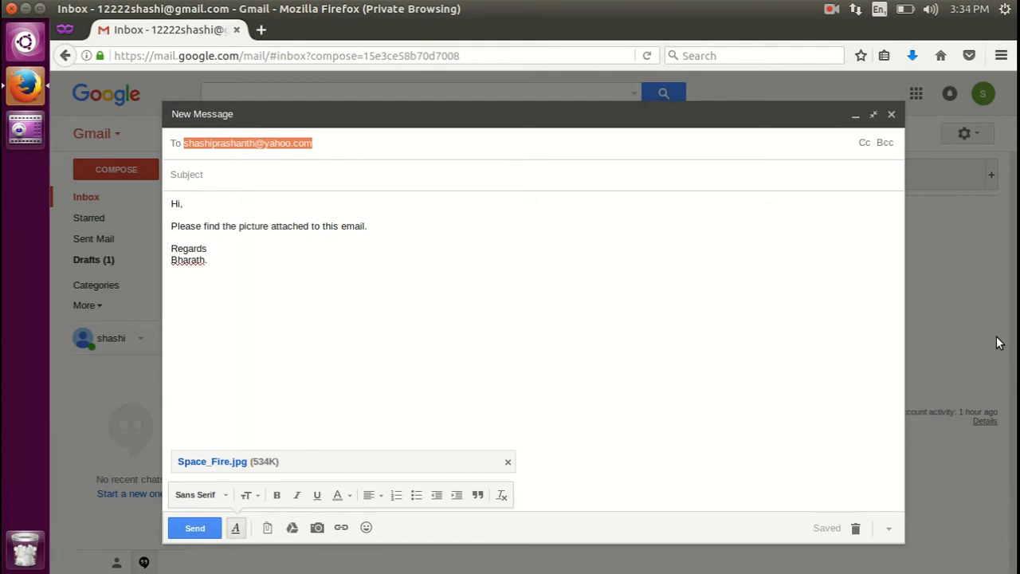
pyautogui.click(331, 142)
pyautogui.moveTo(261, 143); pyautogui.dragTo(296, 143)
pyautogui.click(318, 145)
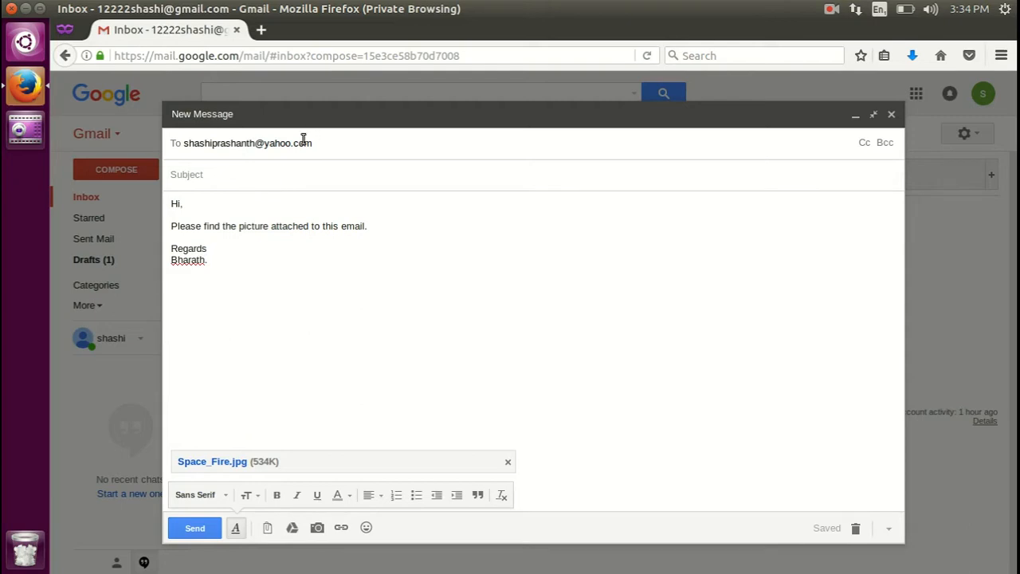
# Set the subject to 'Picture of a Flame in Zero Gravity'.
pyautogui.click(210, 176)
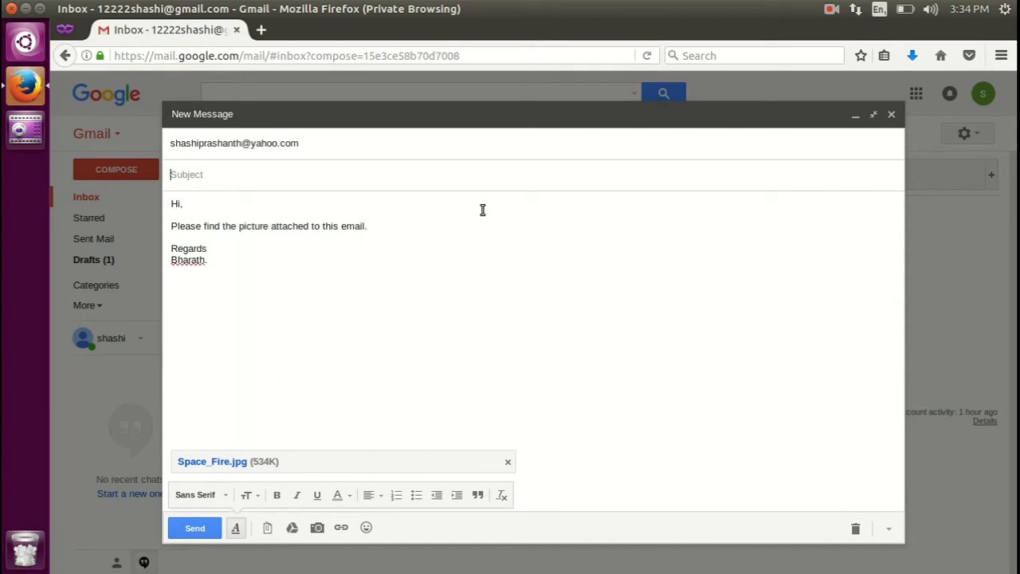
pyautogui.write('Picture of a Flame in ')
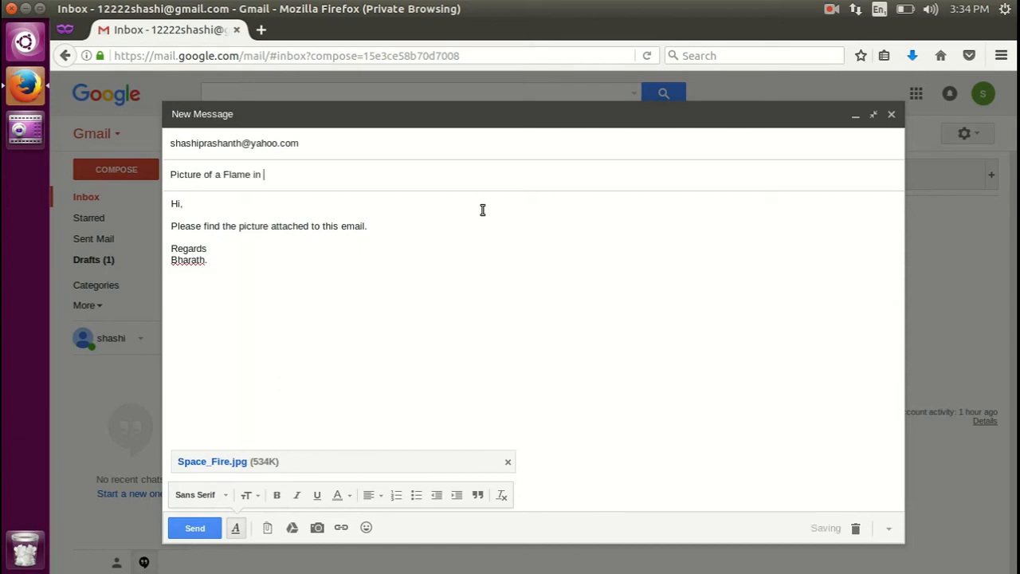
pyautogui.write('Zero Gravity')
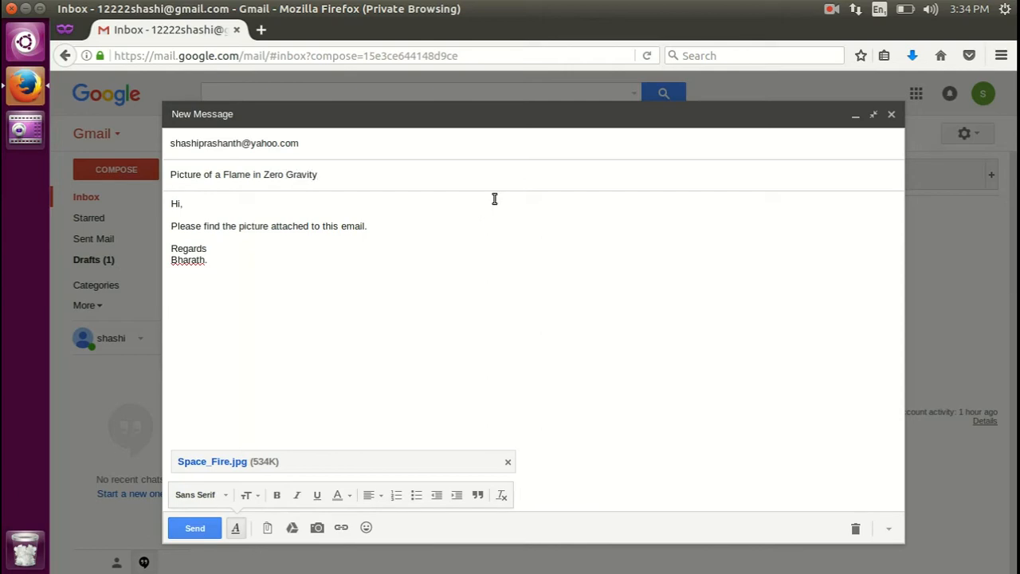
pyautogui.click(364, 261)
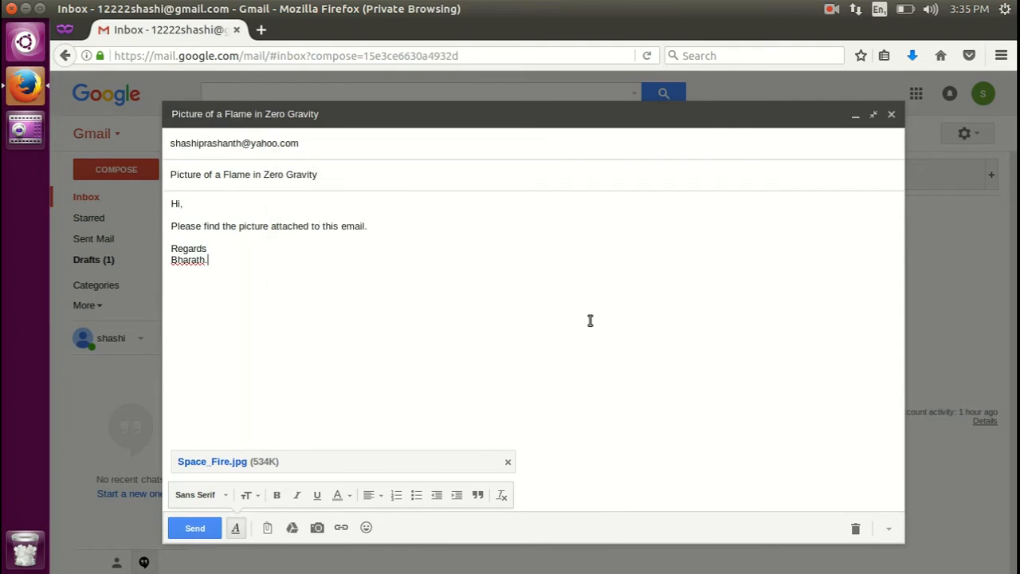
# Add a second recipient's Gmail address after the Yahoo one in To.
pyautogui.click(345, 146)
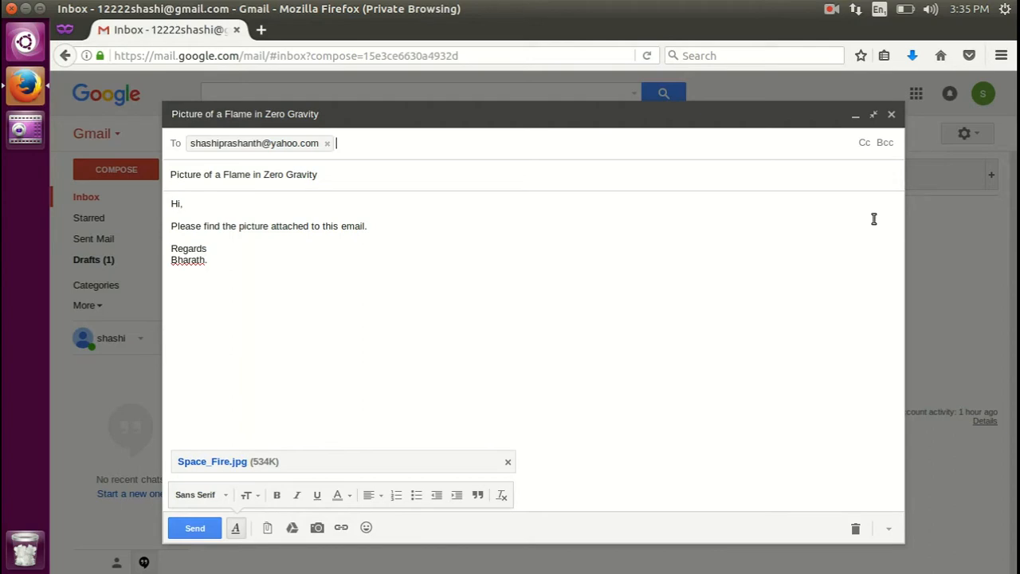
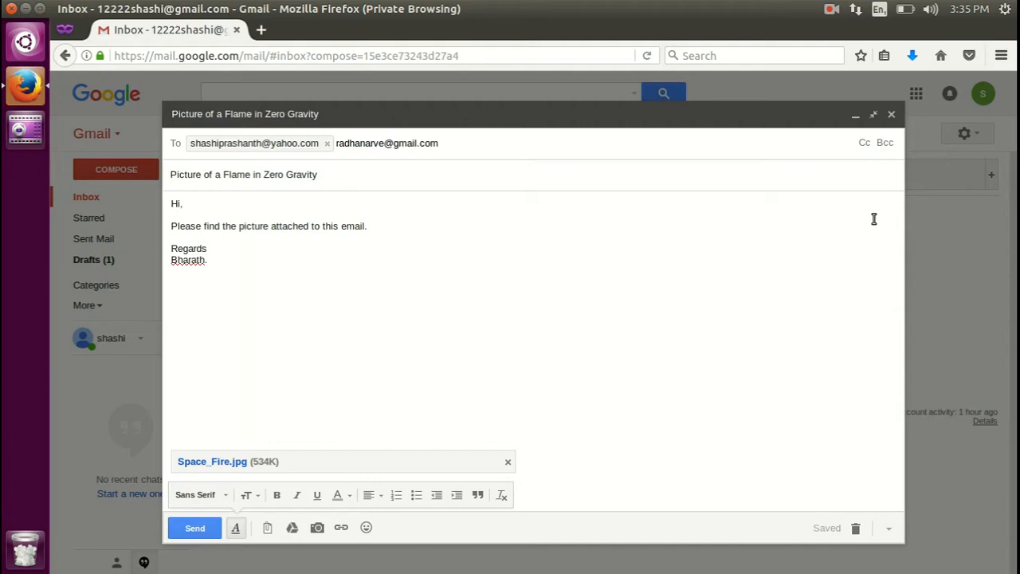
pyautogui.press('Return')
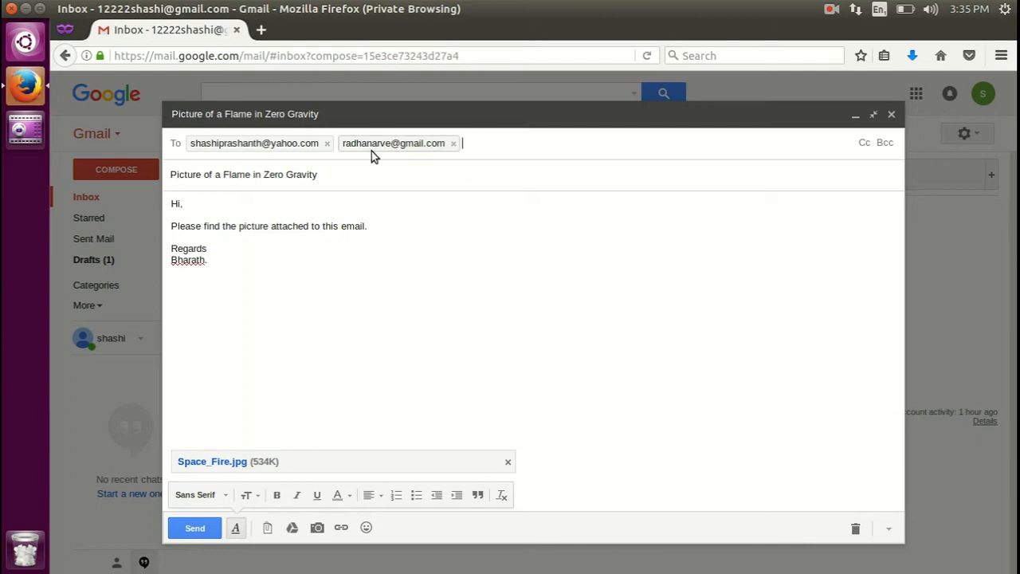
# Remove the Gmail address from To and add it as a Cc recipient.
pyautogui.click(454, 146)
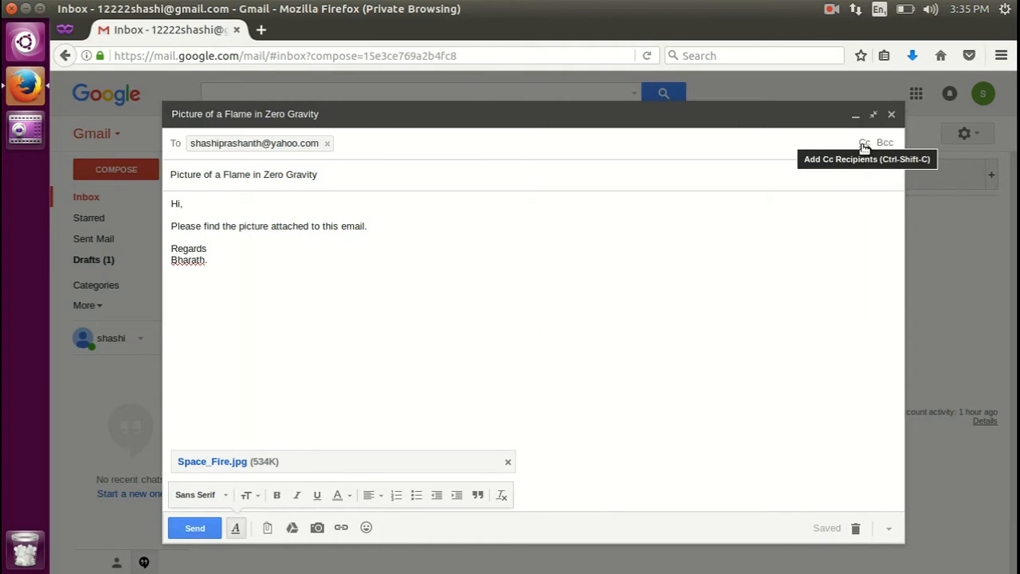
pyautogui.click(864, 144)
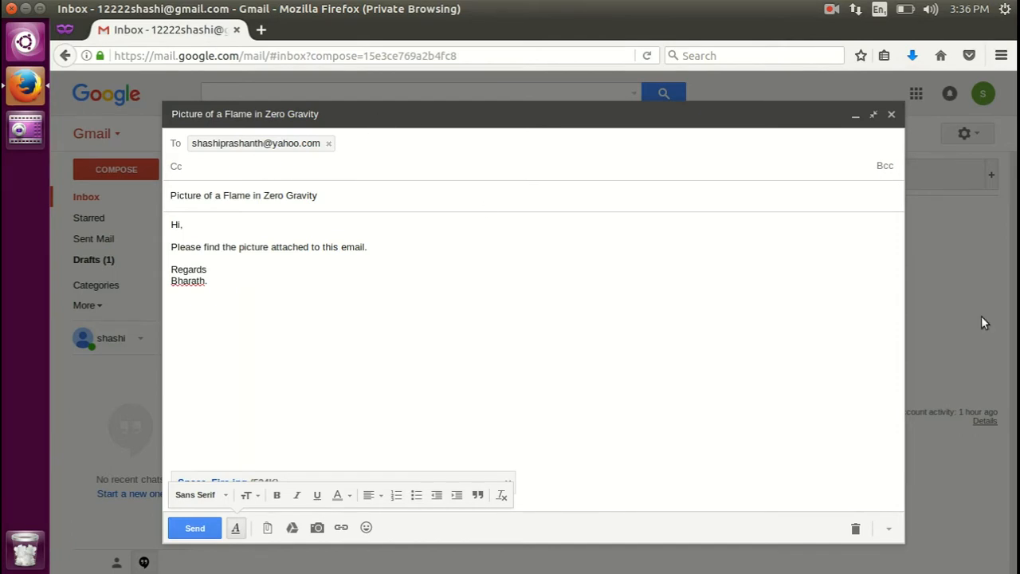
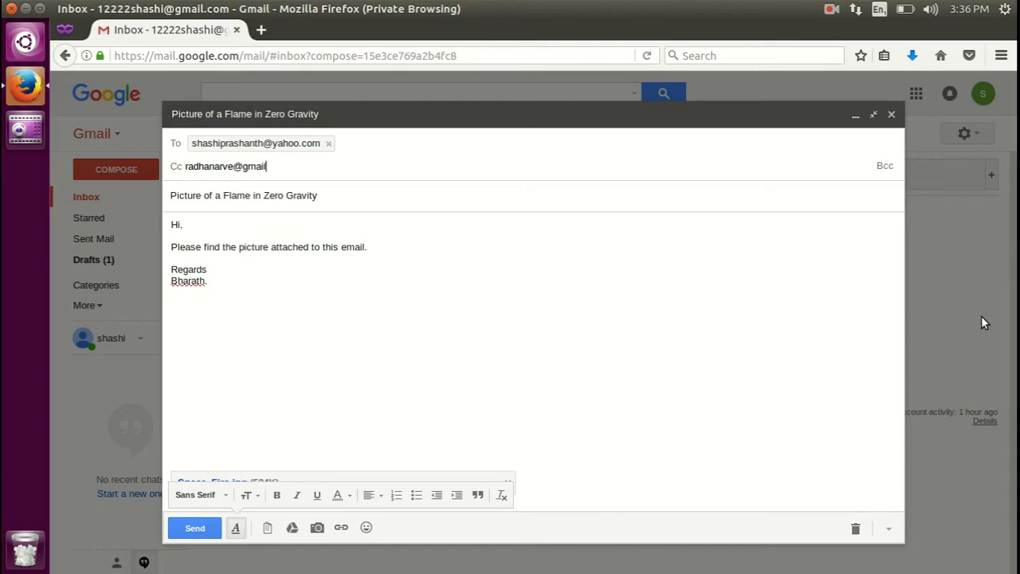
pyautogui.press('Return')
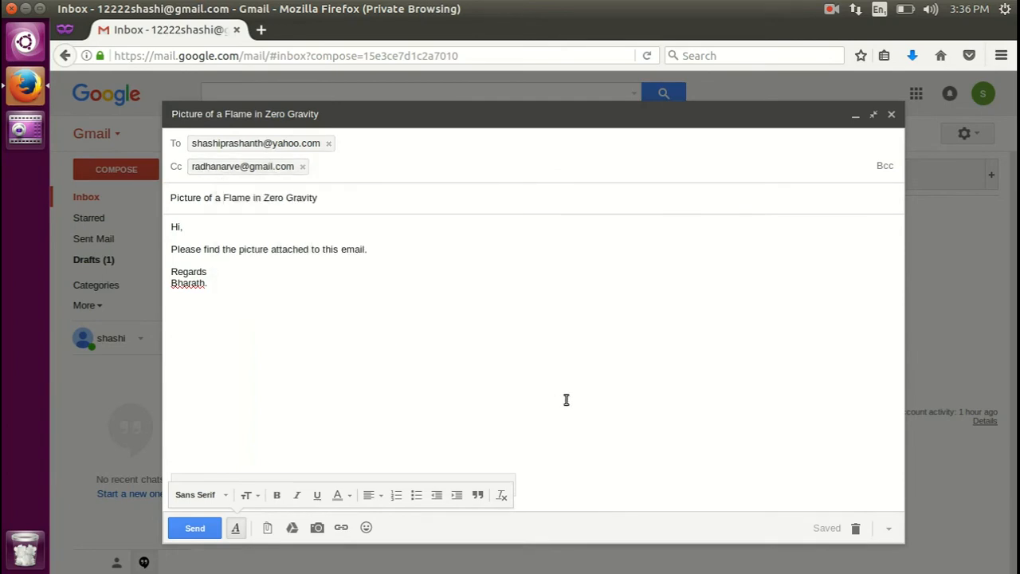
pyautogui.moveTo(235, 145)
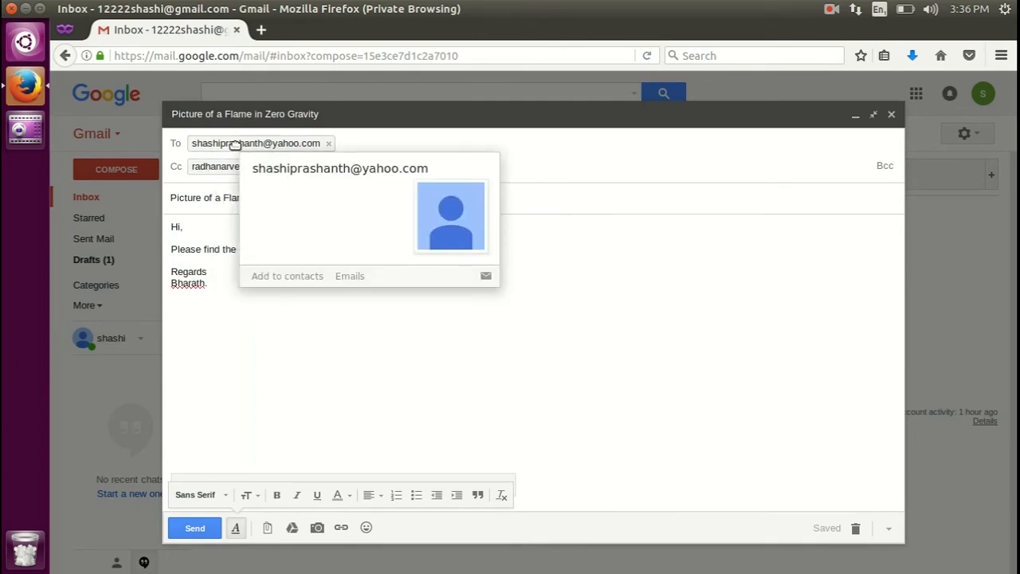
pyautogui.click(285, 346)
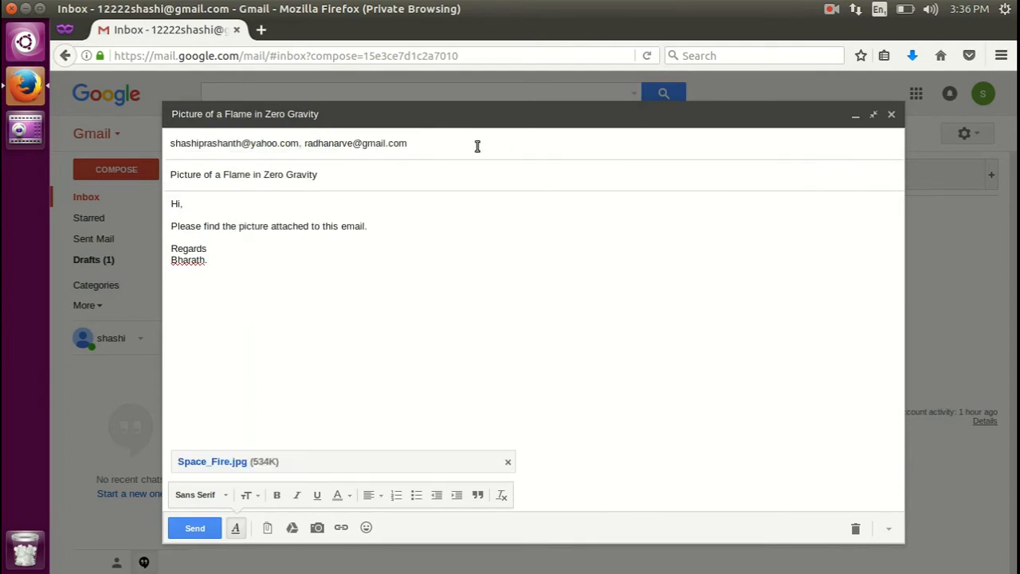
pyautogui.click(542, 143)
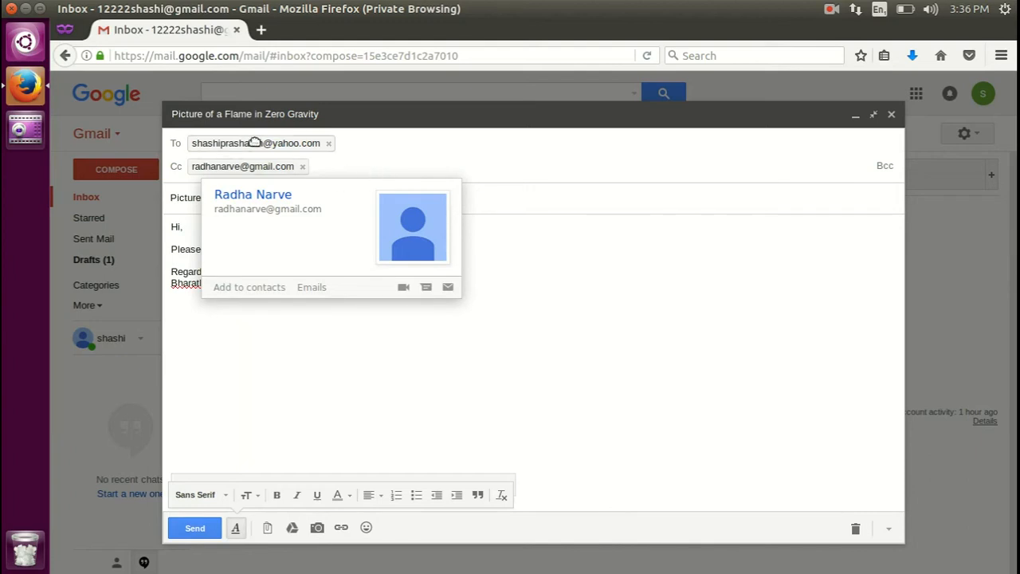
pyautogui.moveTo(258, 144)
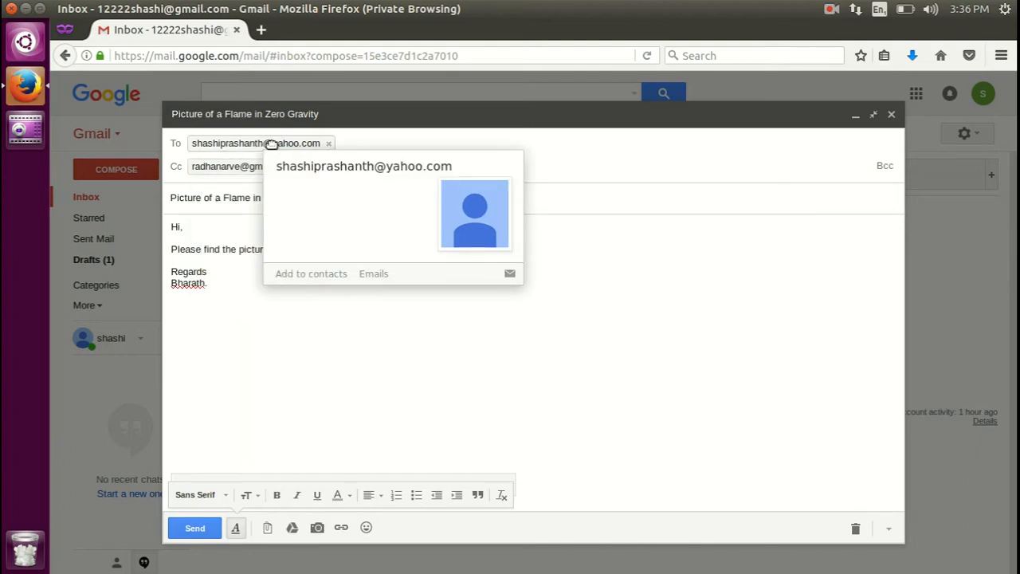
pyautogui.click(536, 293)
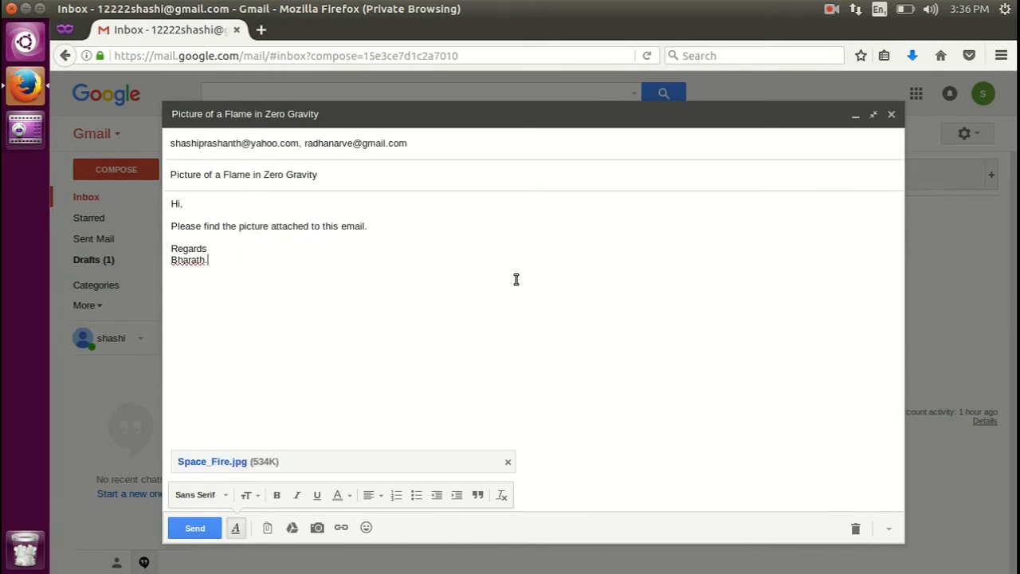
pyautogui.click(439, 149)
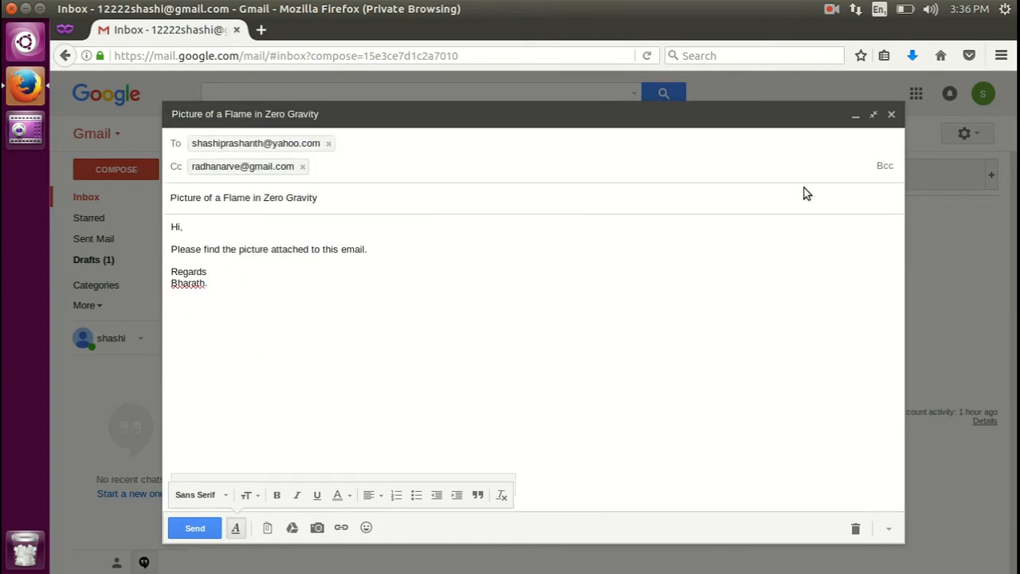
# Move the Gmail address from Cc to Bcc, keeping the Yahoo address in To.
pyautogui.click(884, 168)
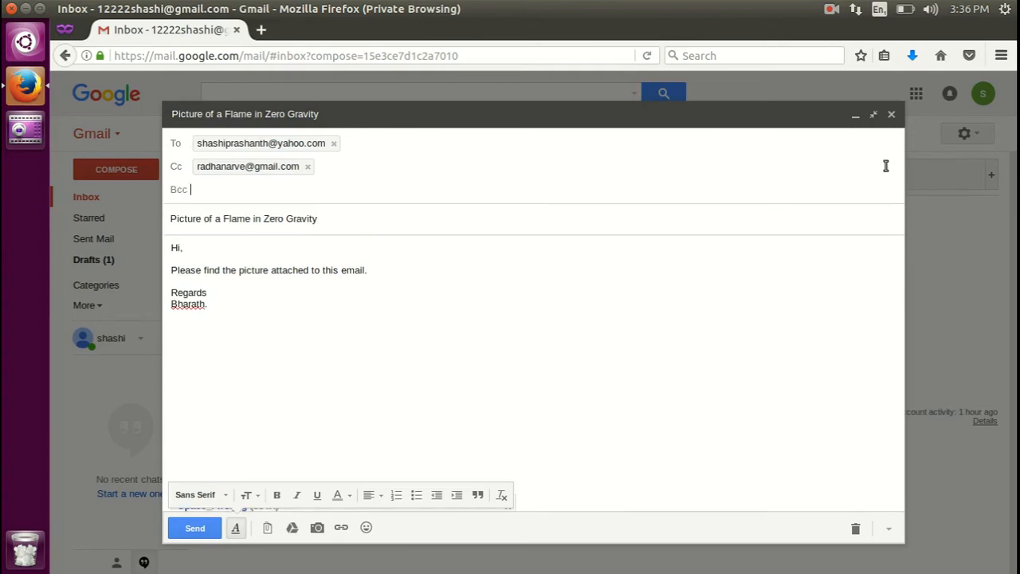
pyautogui.click(306, 167)
pyautogui.click(212, 188)
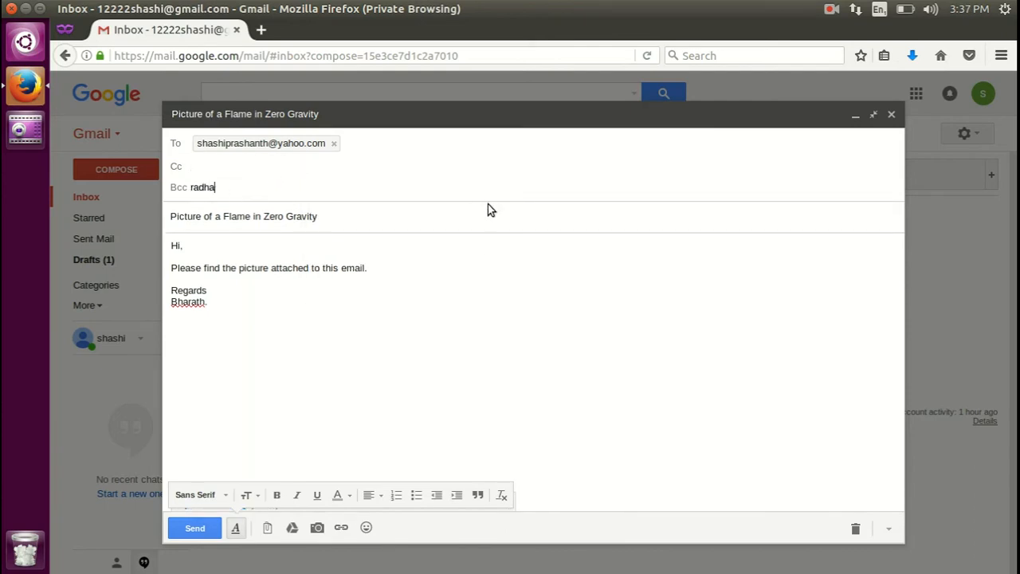
pyautogui.press('Return')
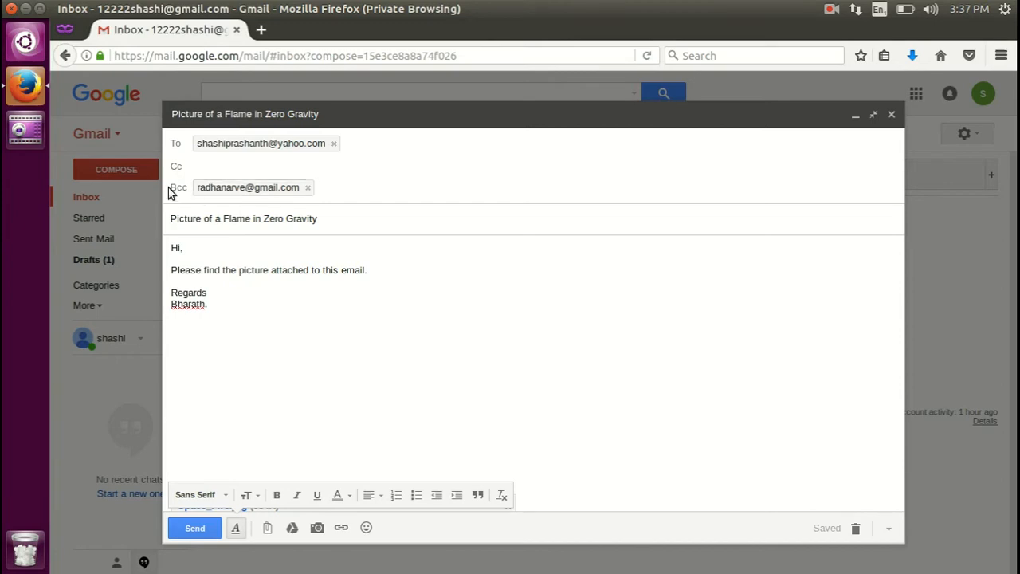
pyautogui.moveTo(235, 189)
# Minimize the 'Picture of a Flame in Zero Gravity' draft to reveal the empty inbox.
pyautogui.moveTo(243, 144)
pyautogui.click(449, 120)
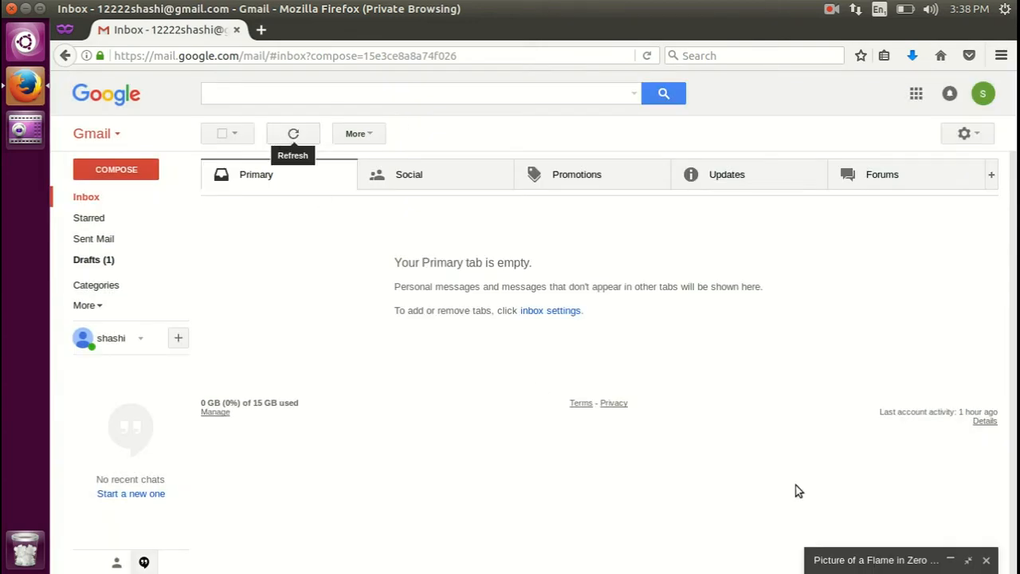
# Restore the flame picture draft and review its To and Bcc recipients, subject and body text.
pyautogui.click(867, 562)
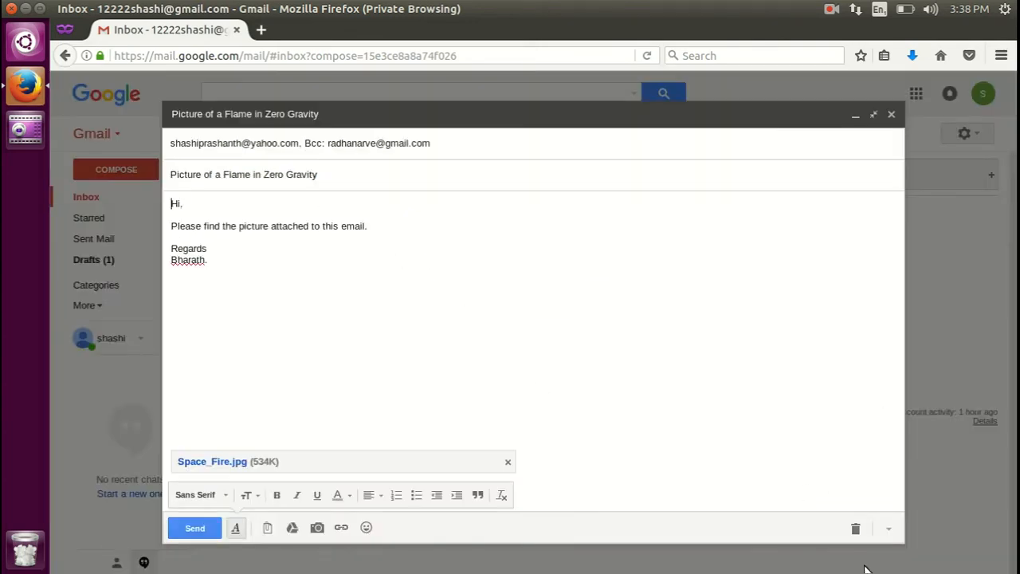
pyautogui.click(482, 144)
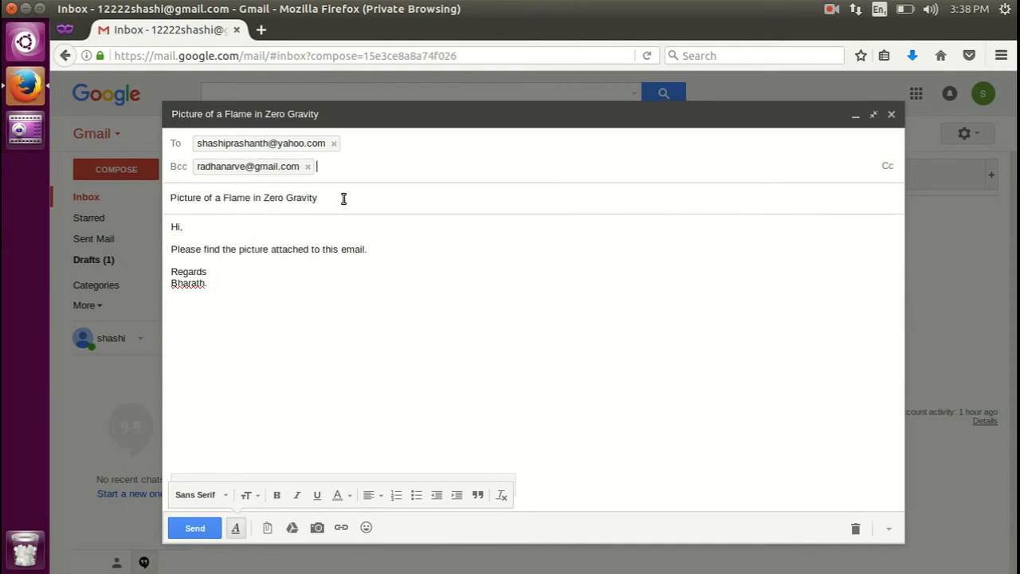
pyautogui.click(278, 199)
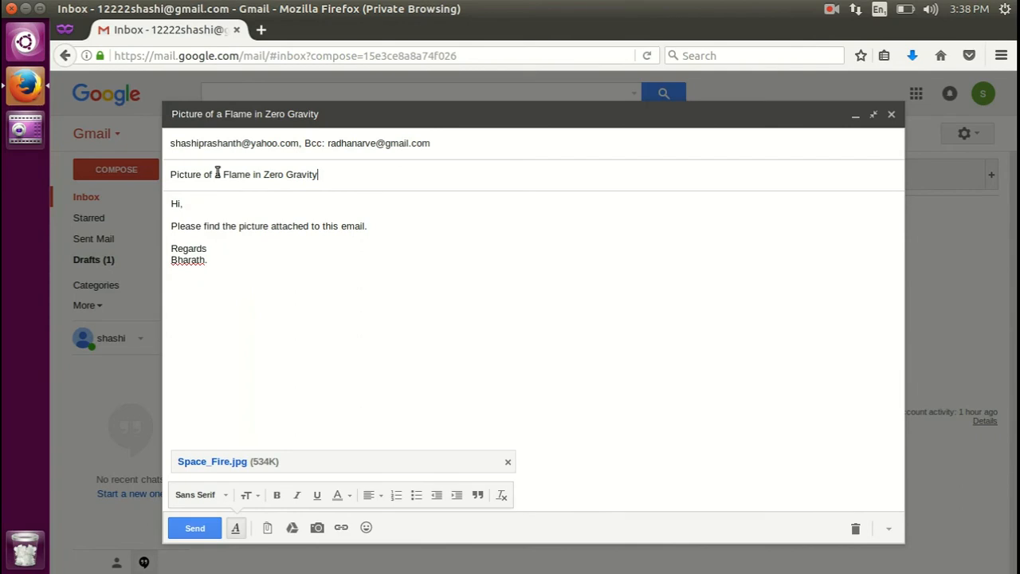
pyautogui.moveTo(177, 174); pyautogui.dragTo(332, 173)
pyautogui.click(361, 181)
pyautogui.doubleClick(179, 205)
pyautogui.keyDown('shift'); pyautogui.click(217, 260); pyautogui.keyUp('shift')
pyautogui.click(220, 268)
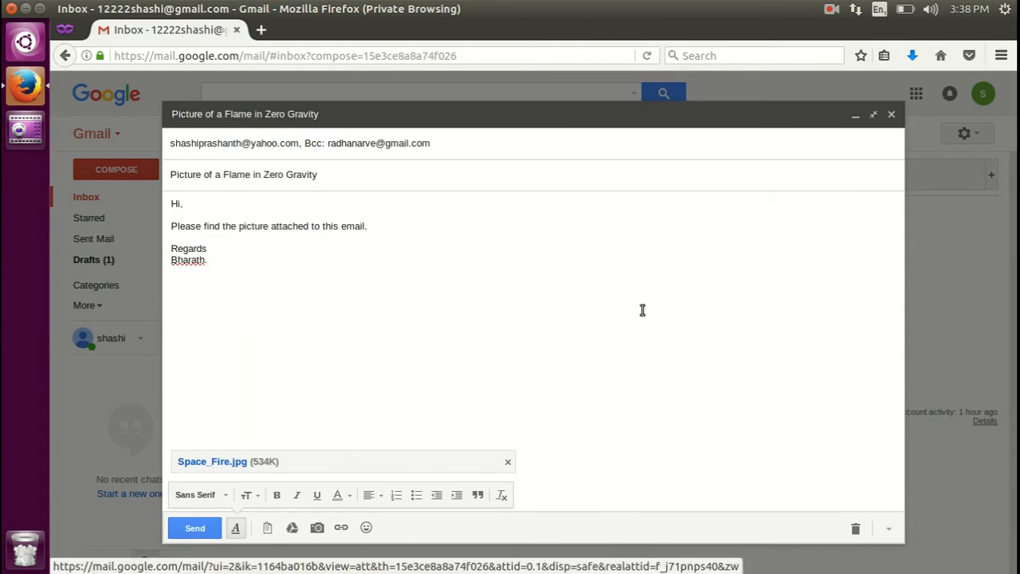
# Send the flame picture email, view it with its image in Sent Mail, then start a new message.
pyautogui.click(199, 528)
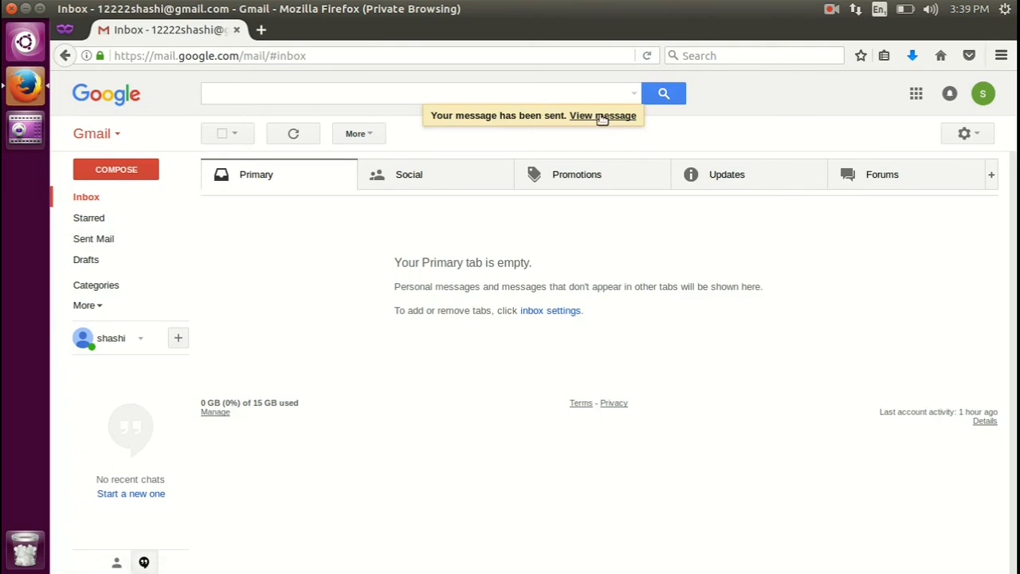
pyautogui.click(94, 240)
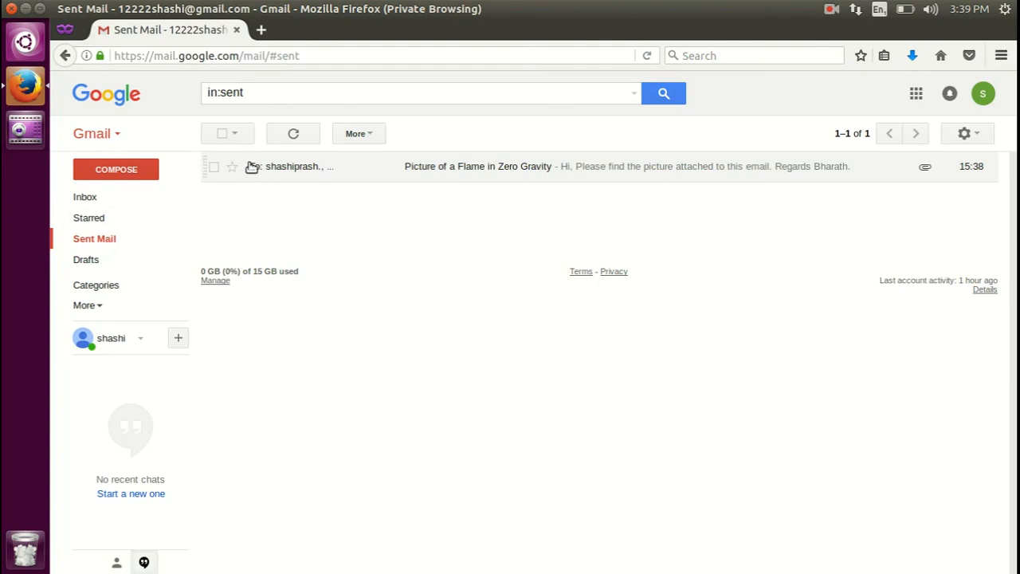
pyautogui.click(461, 168)
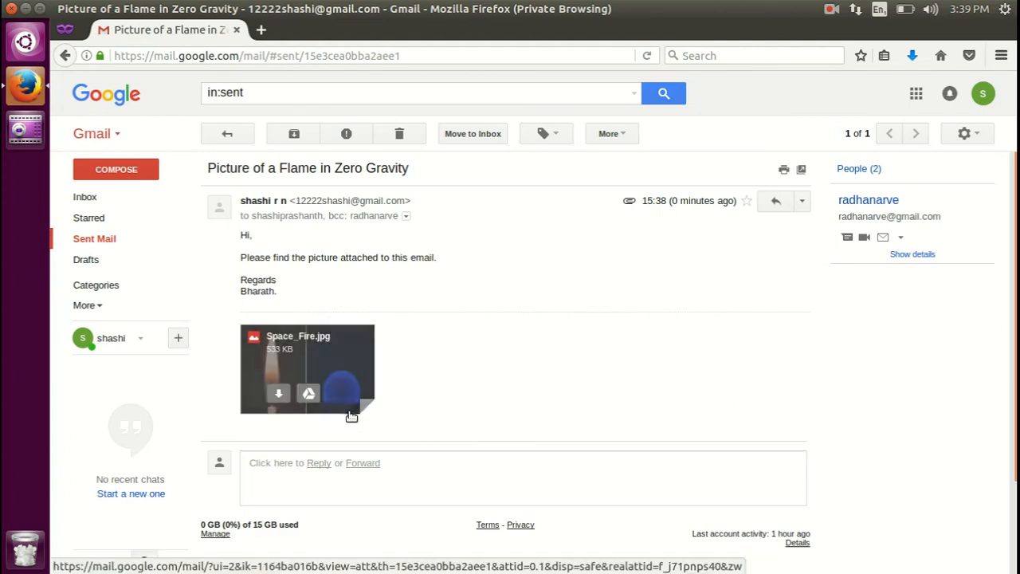
pyautogui.moveTo(345, 348)
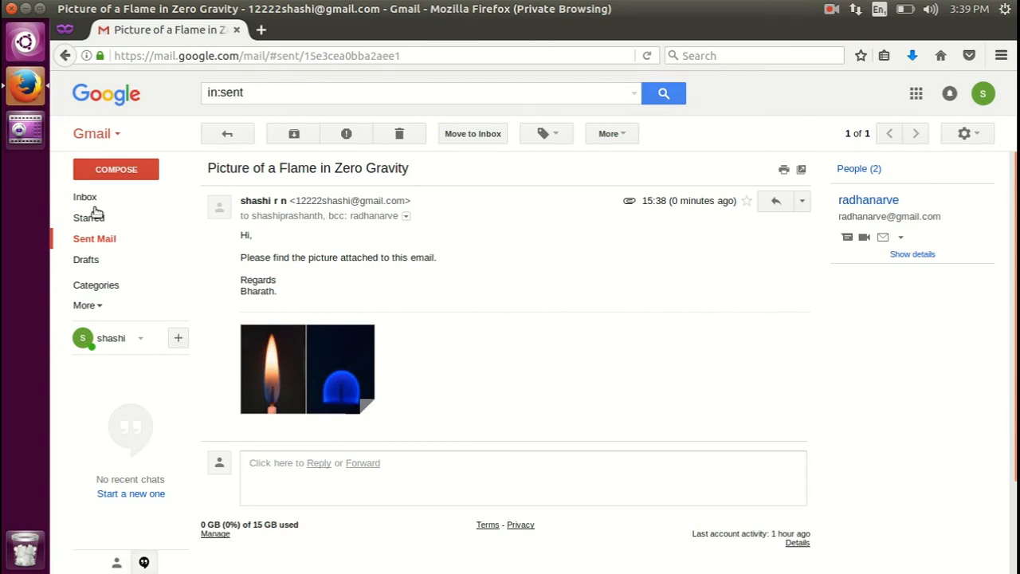
pyautogui.click(124, 173)
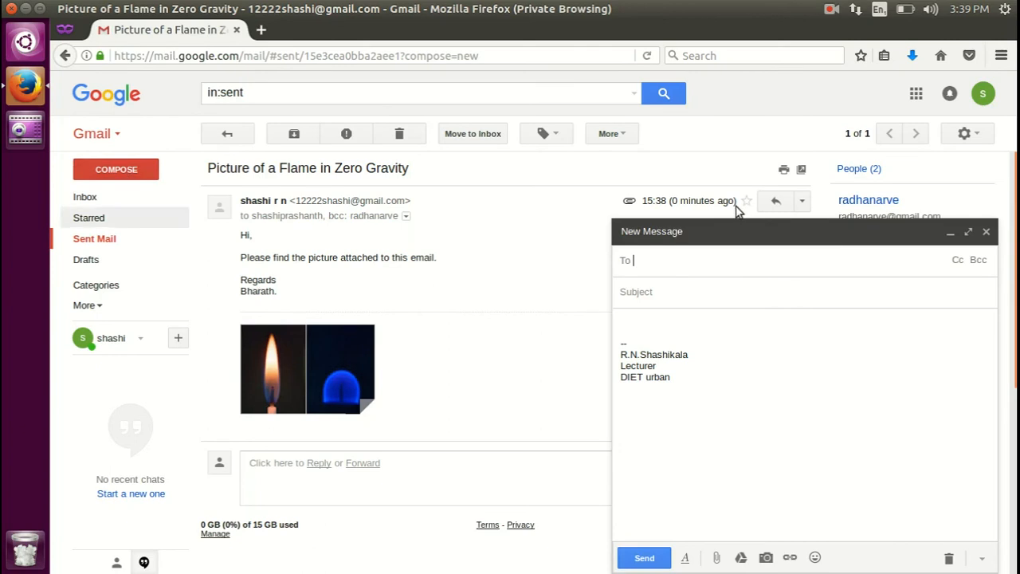
# In full screen, replace the new message's signature with the text "Hi".
pyautogui.click(968, 232)
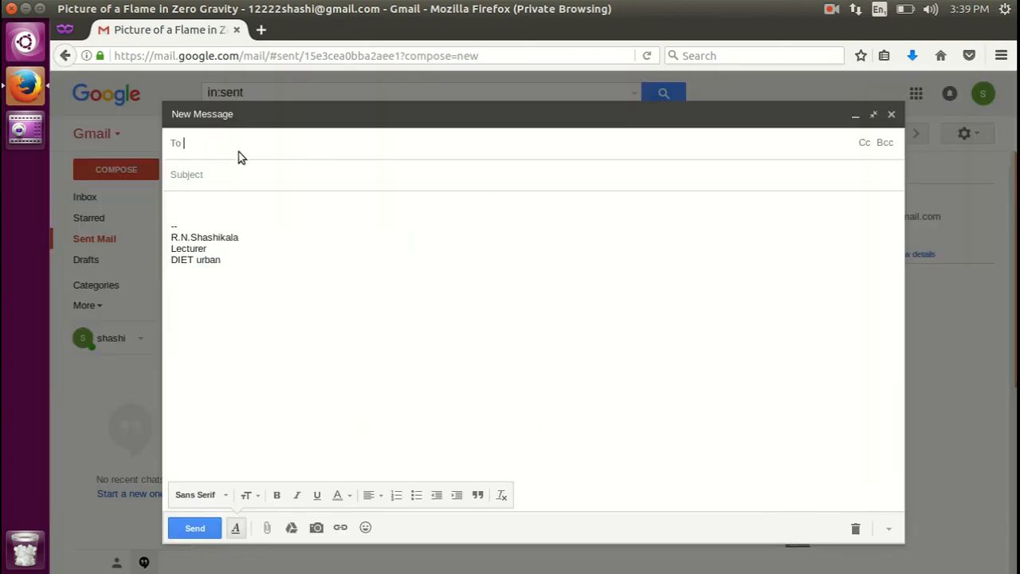
pyautogui.moveTo(251, 273); pyautogui.dragTo(151, 214)
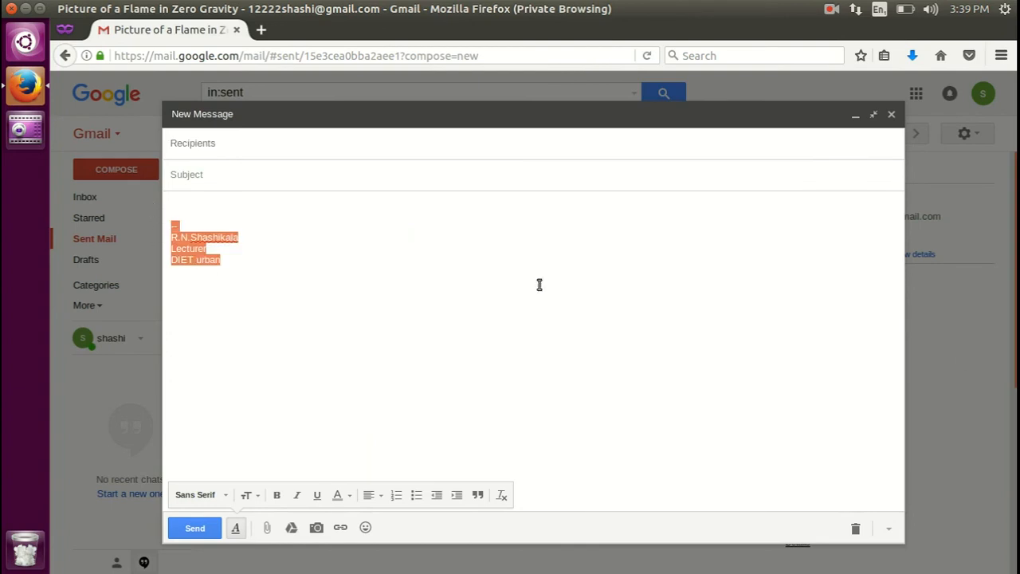
pyautogui.press('BackSpace')
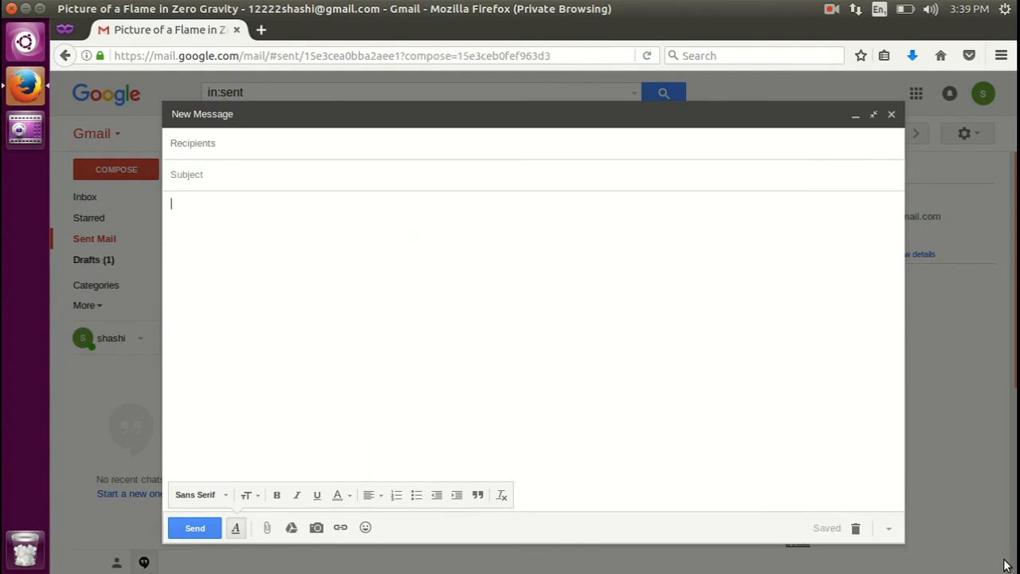
pyautogui.write('Hi,')
# Attach Space_Fire.jpg from the Desktop, skipping the Drive promotion.
pyautogui.click(269, 527)
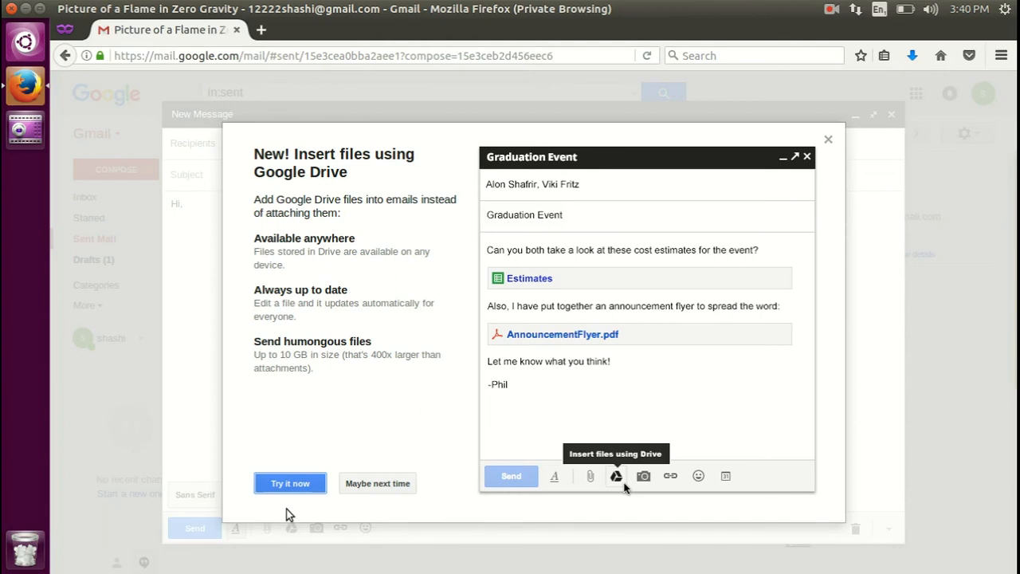
pyautogui.click(381, 481)
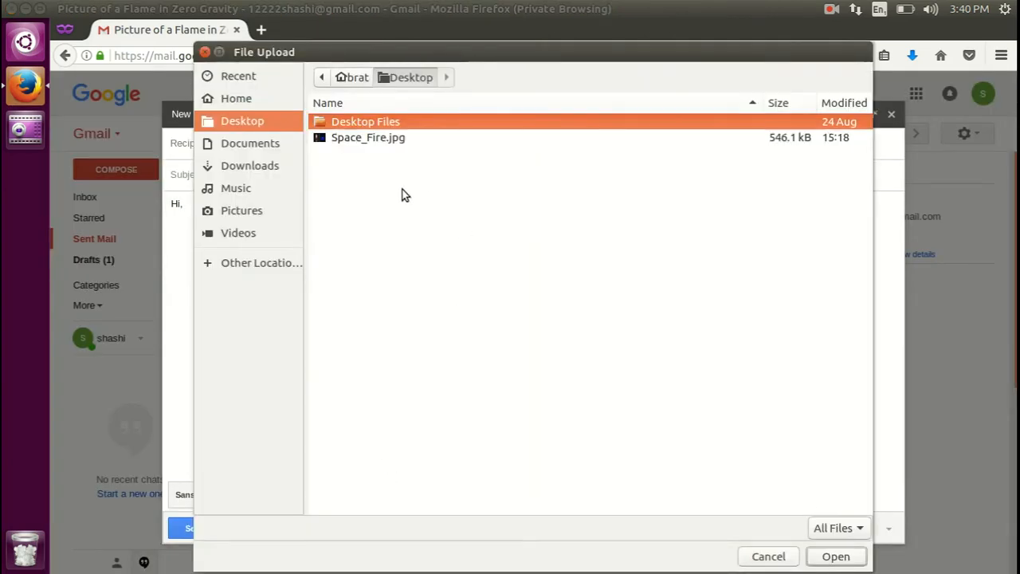
pyautogui.click(346, 140)
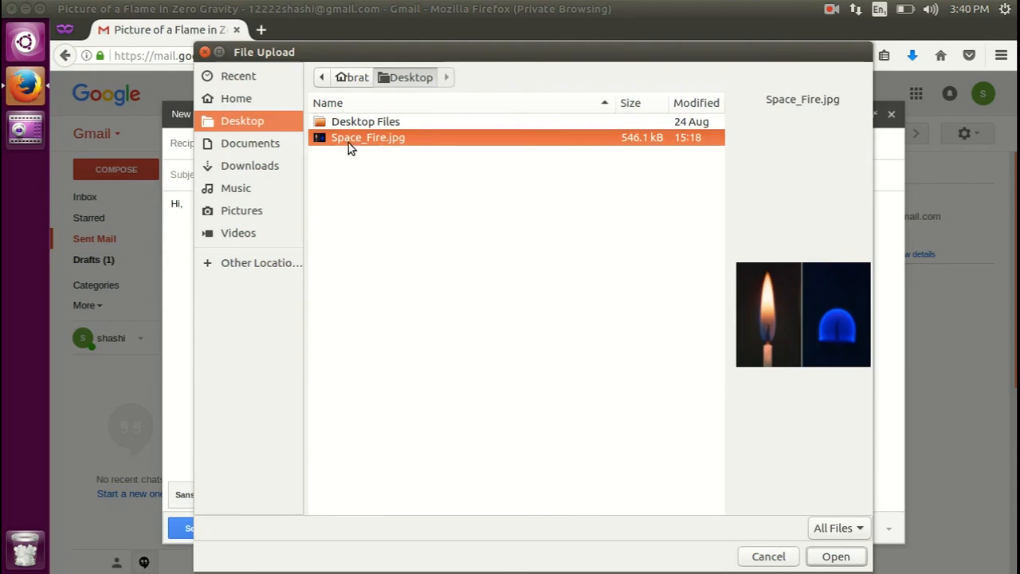
pyautogui.click(837, 553)
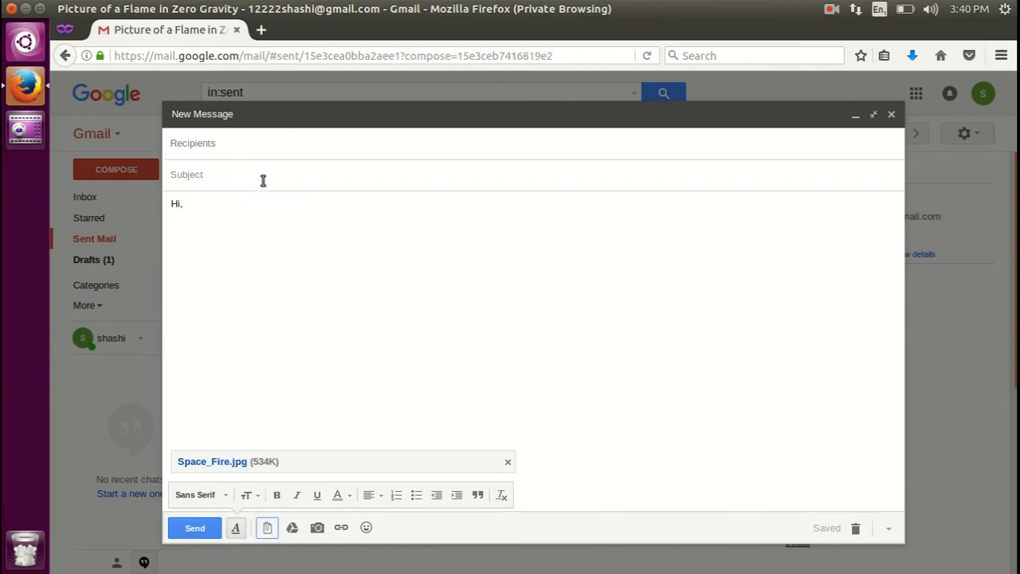
# Confirm the To and Subject fields are empty, then save the "Hi," message as a draft and close it.
pyautogui.click(200, 242)
pyautogui.click(231, 147)
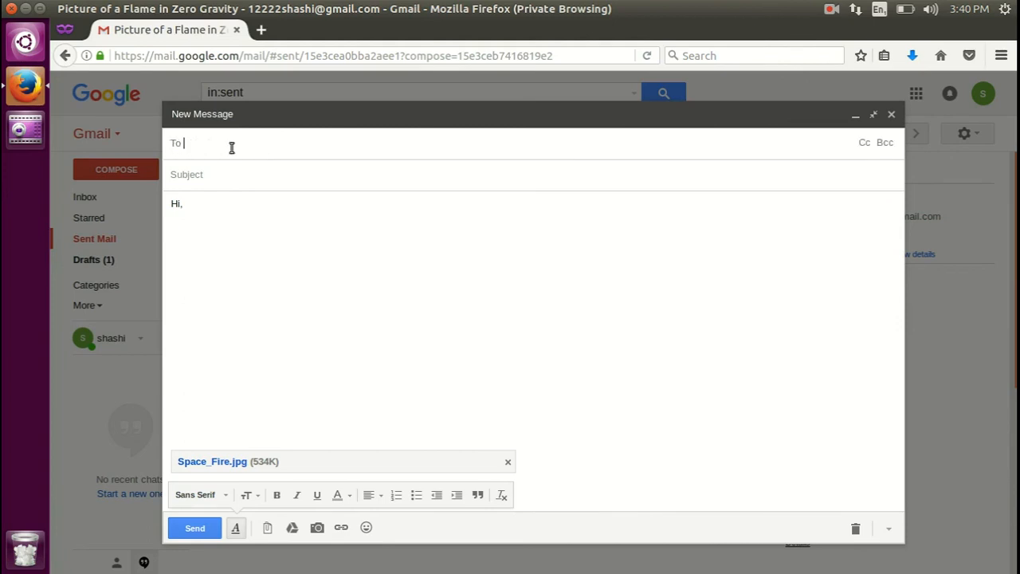
pyautogui.click(220, 175)
pyautogui.click(892, 115)
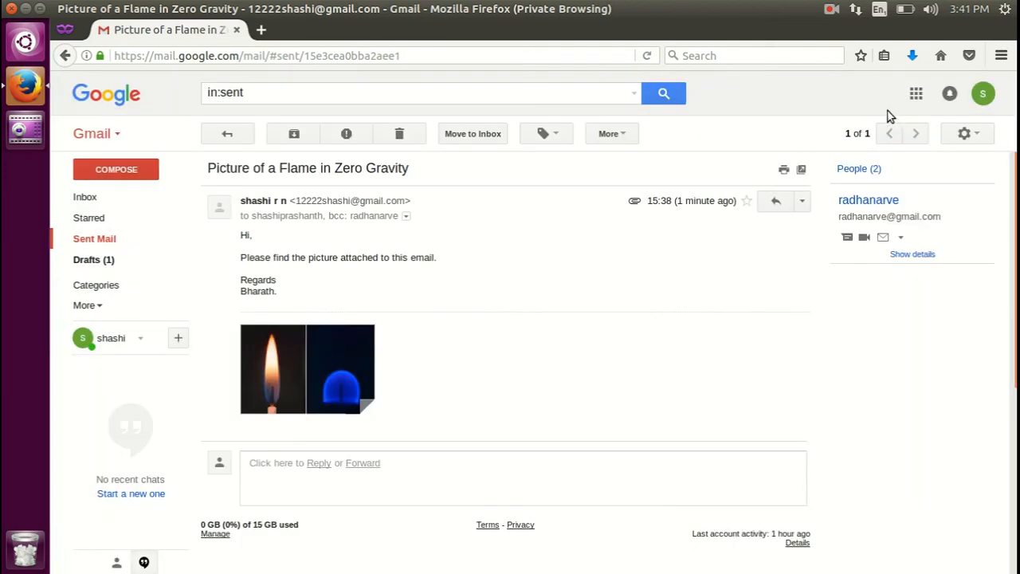
# Open the (no subject) draft from Drafts in full screen to inspect it, then save and close it.
pyautogui.click(92, 263)
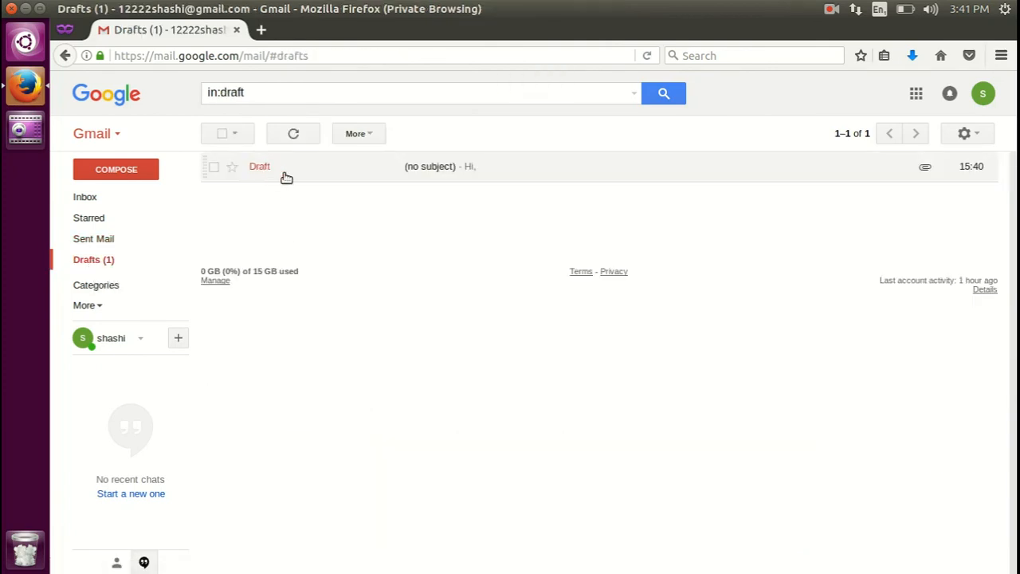
pyautogui.click(449, 167)
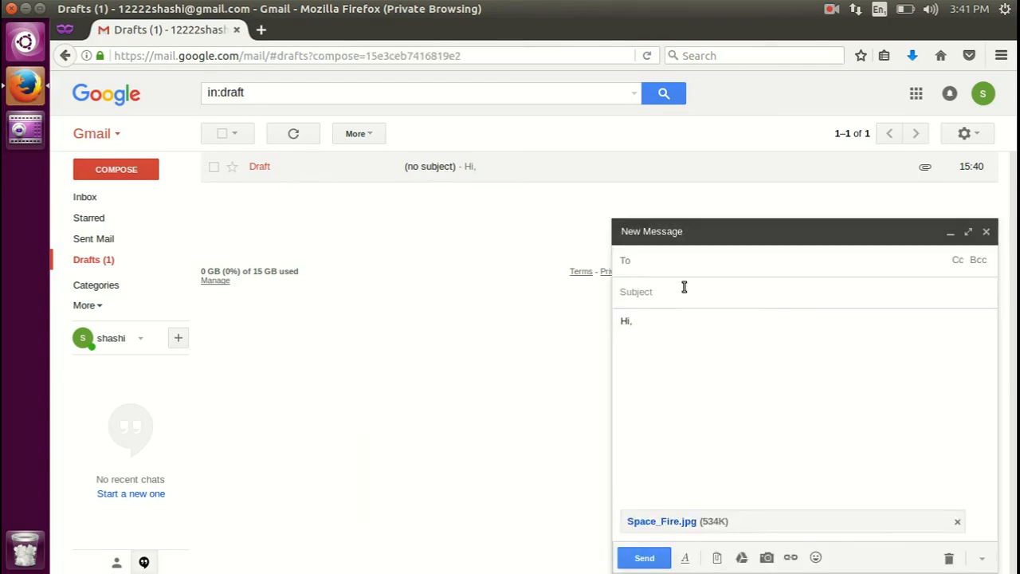
pyautogui.click(969, 233)
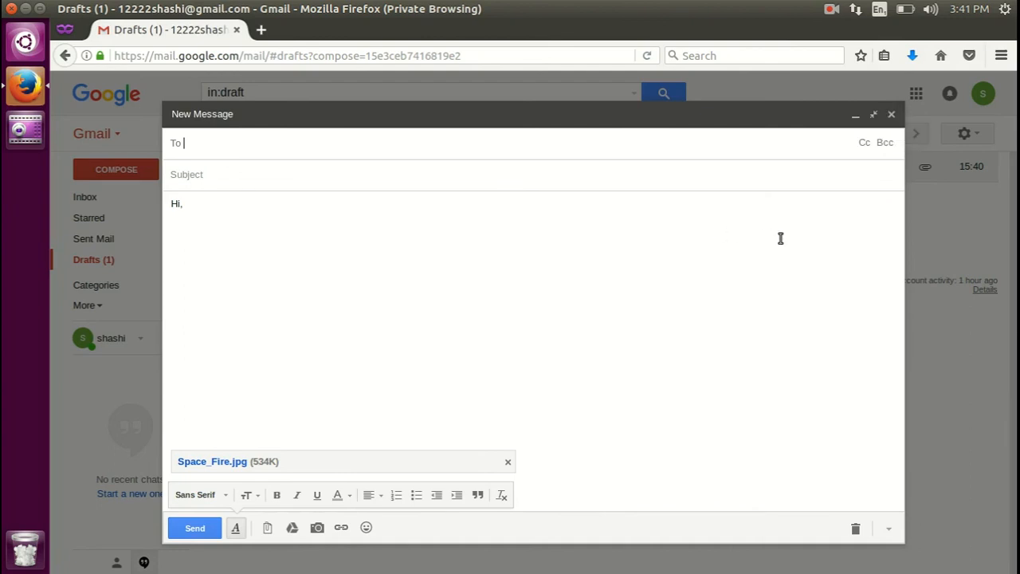
pyautogui.click(891, 116)
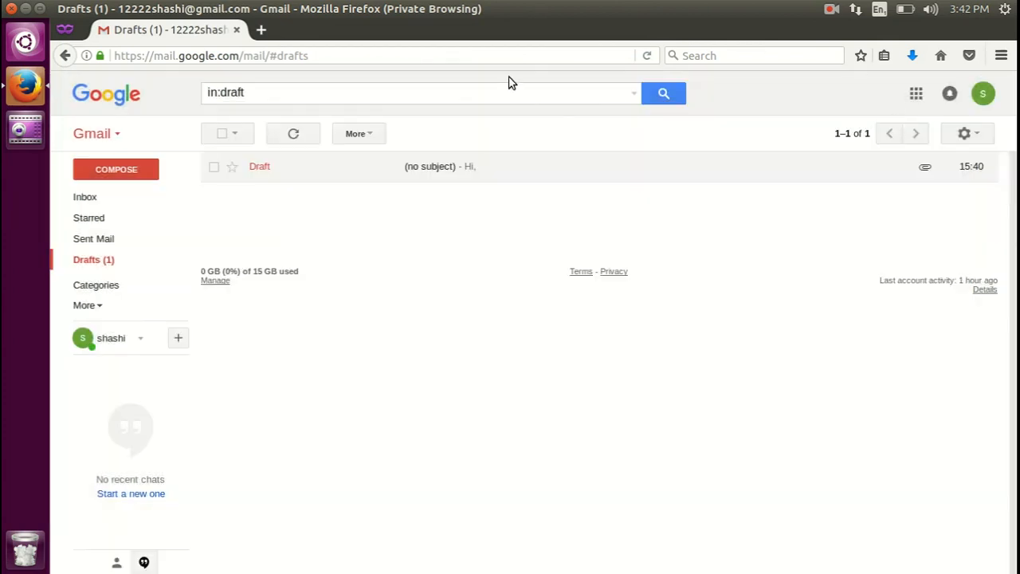